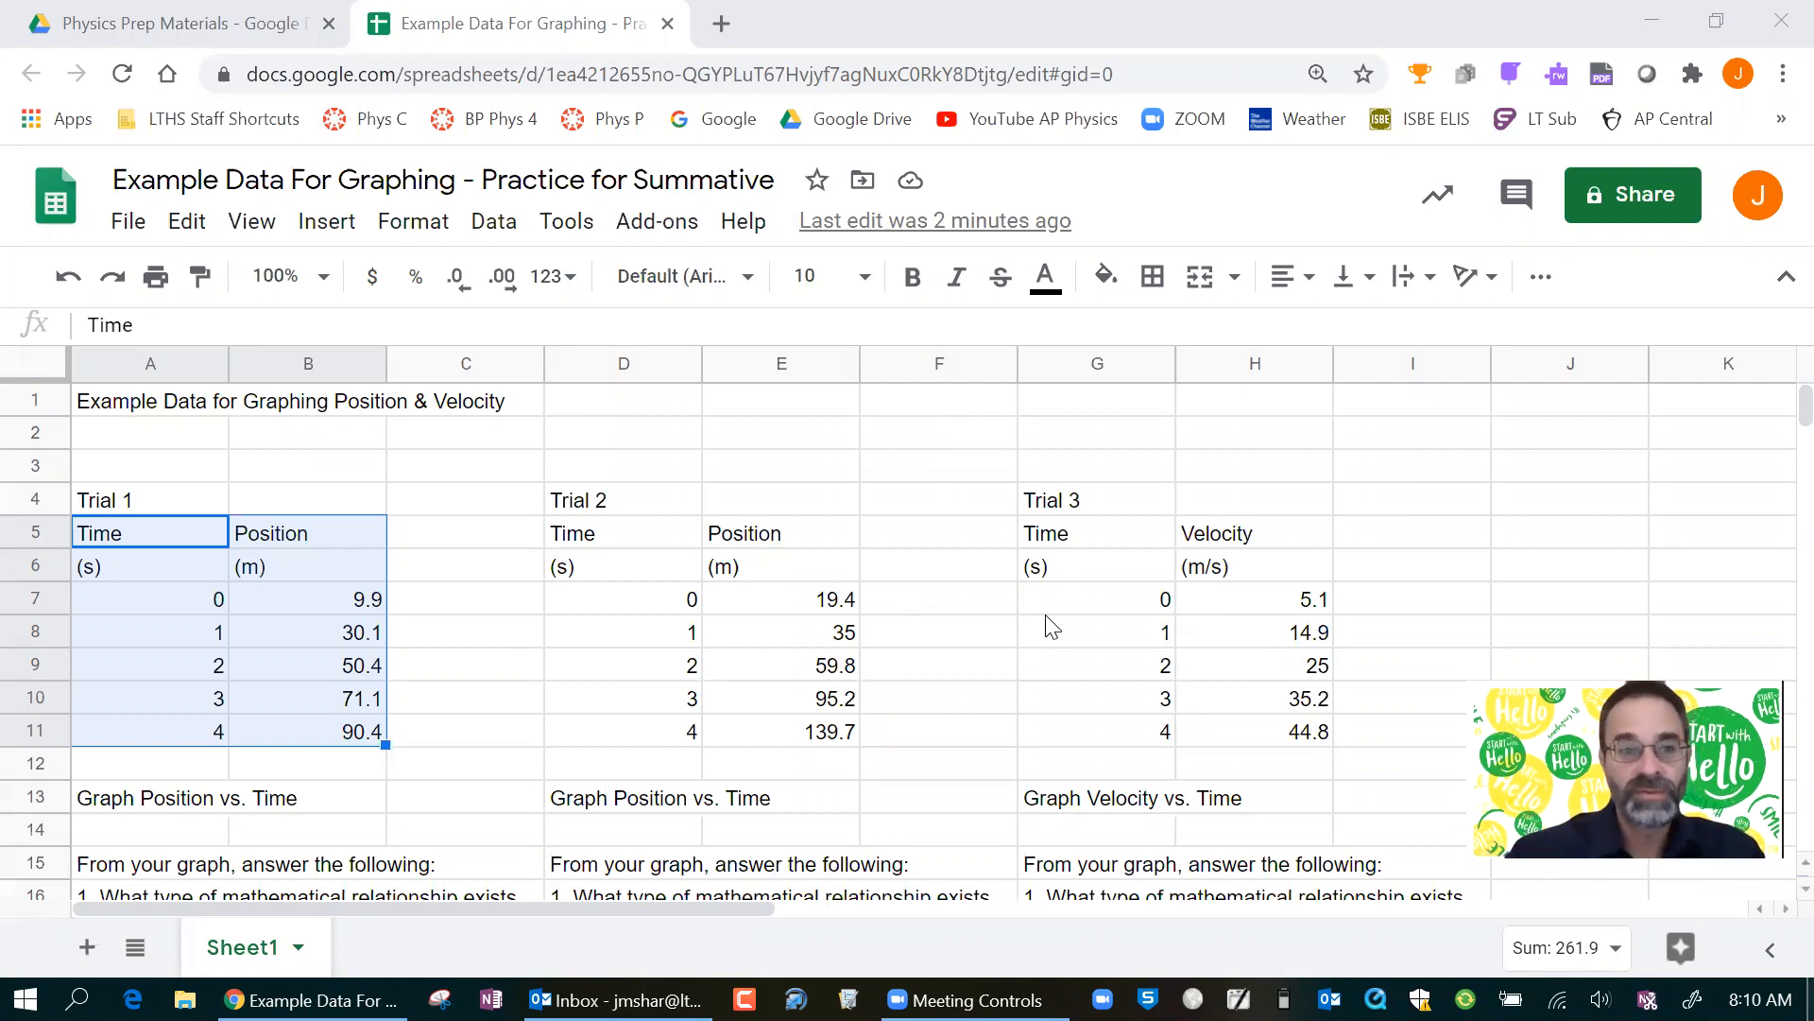
Insert a scatter chart of the Trial 1 time and position data from the range A4:B11.
click(555, 604)
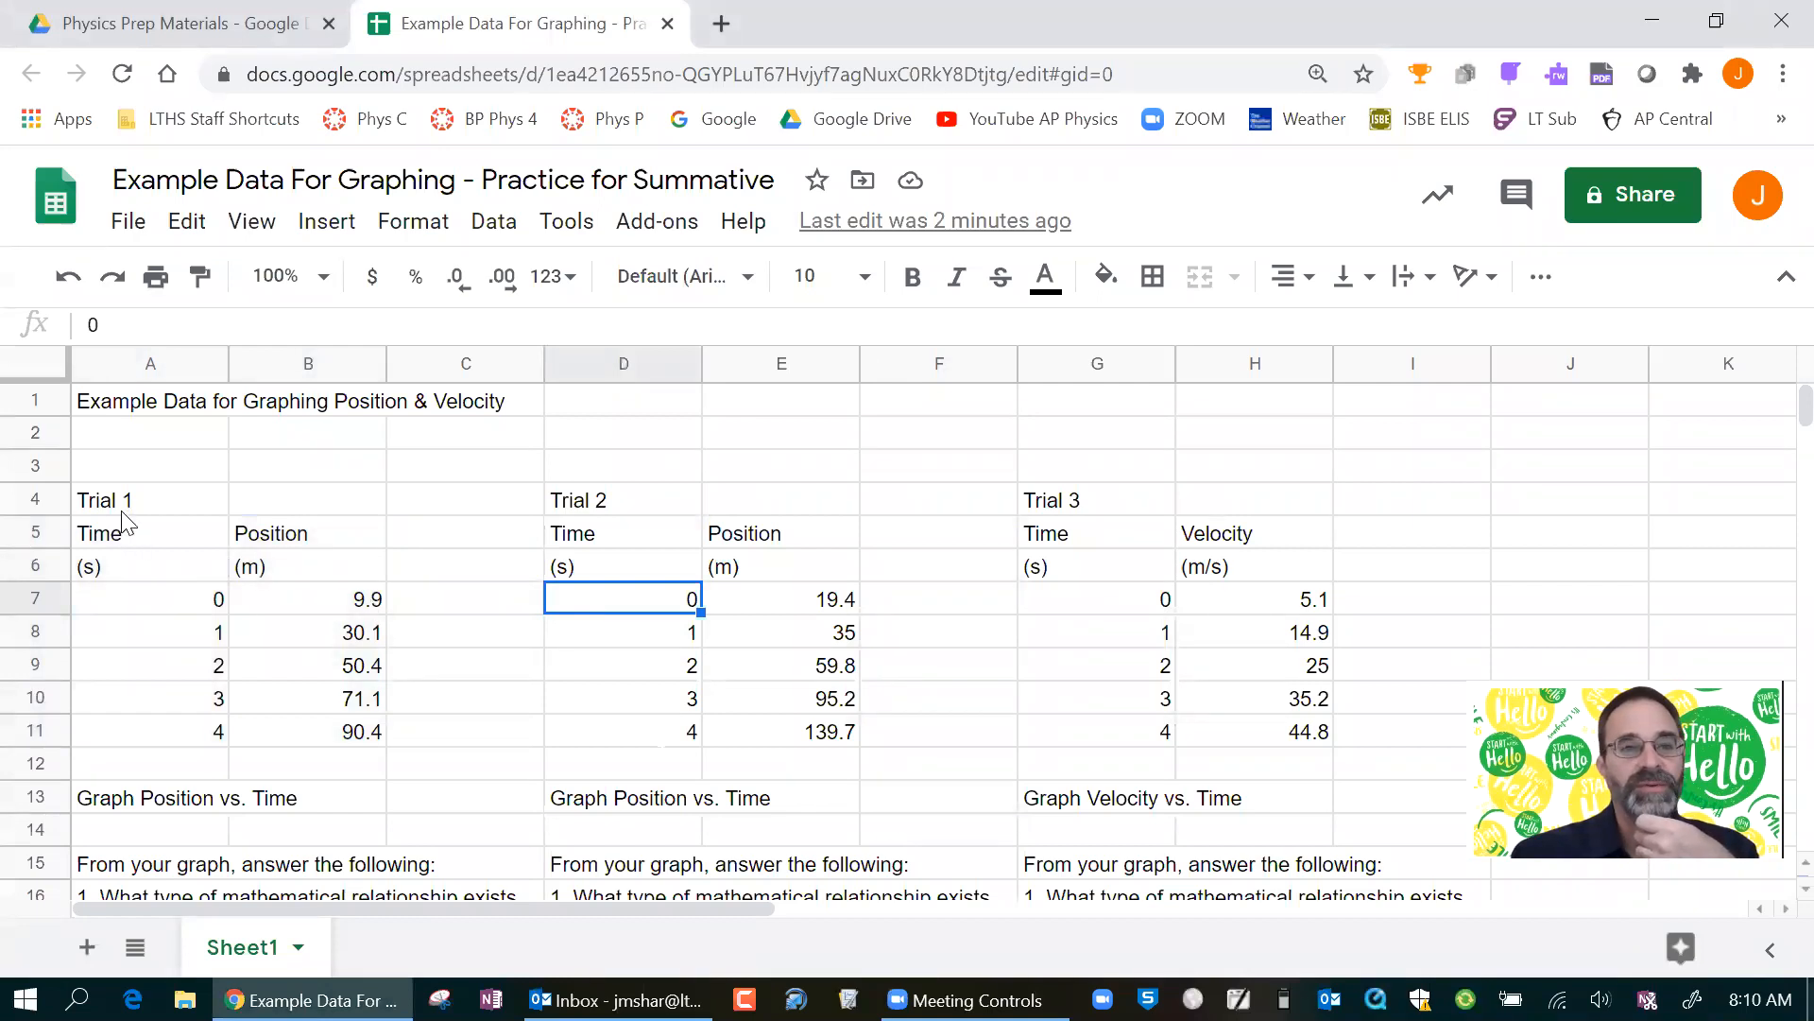
drag(113, 501, 302, 732)
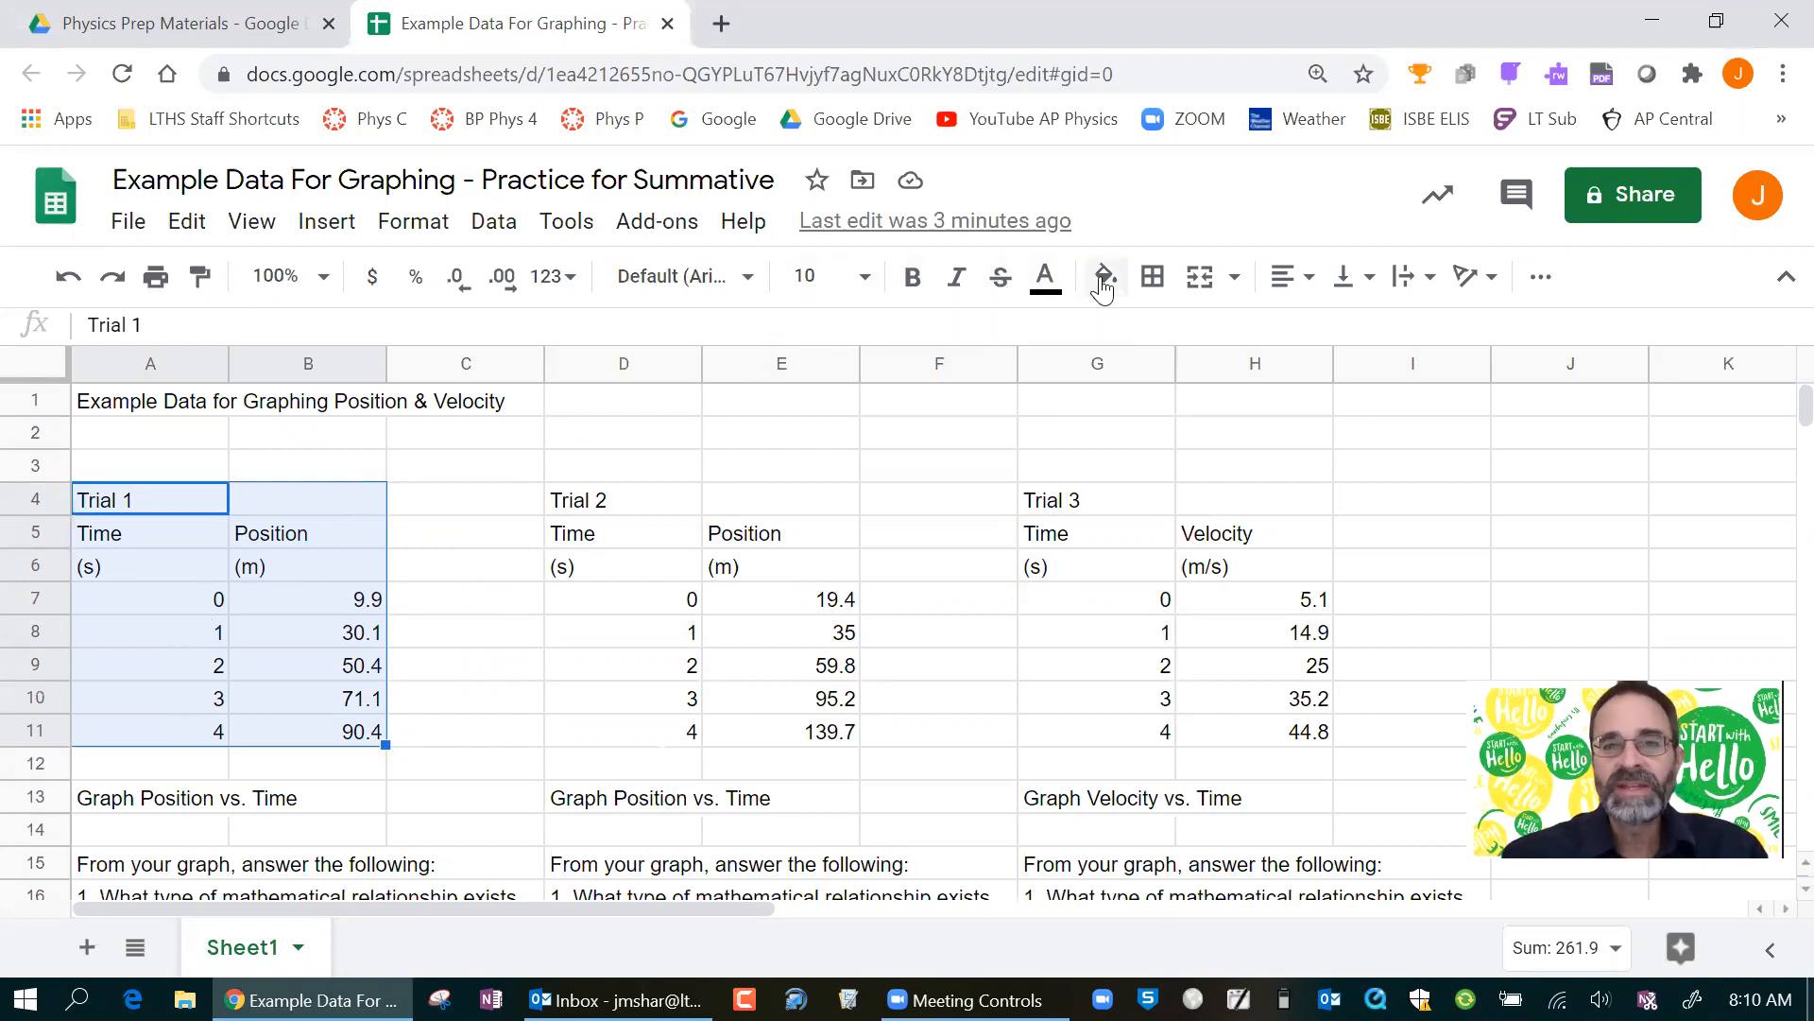
click(1541, 277)
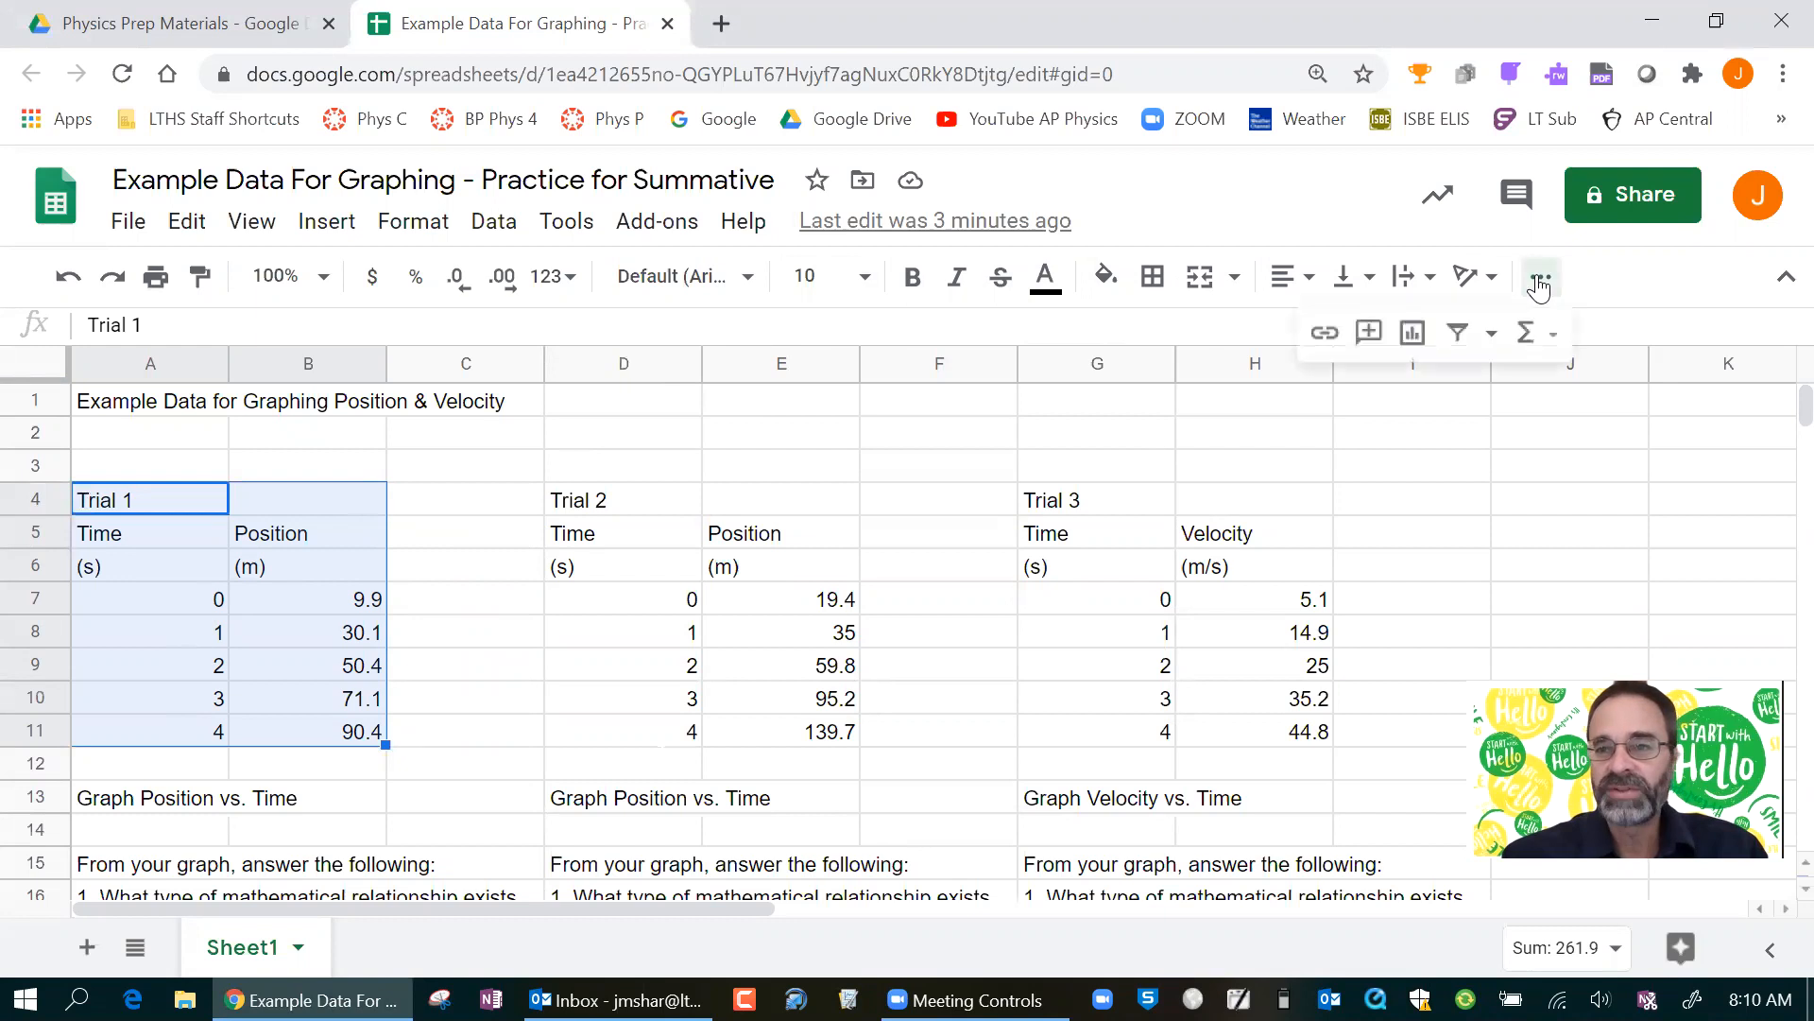
click(1414, 344)
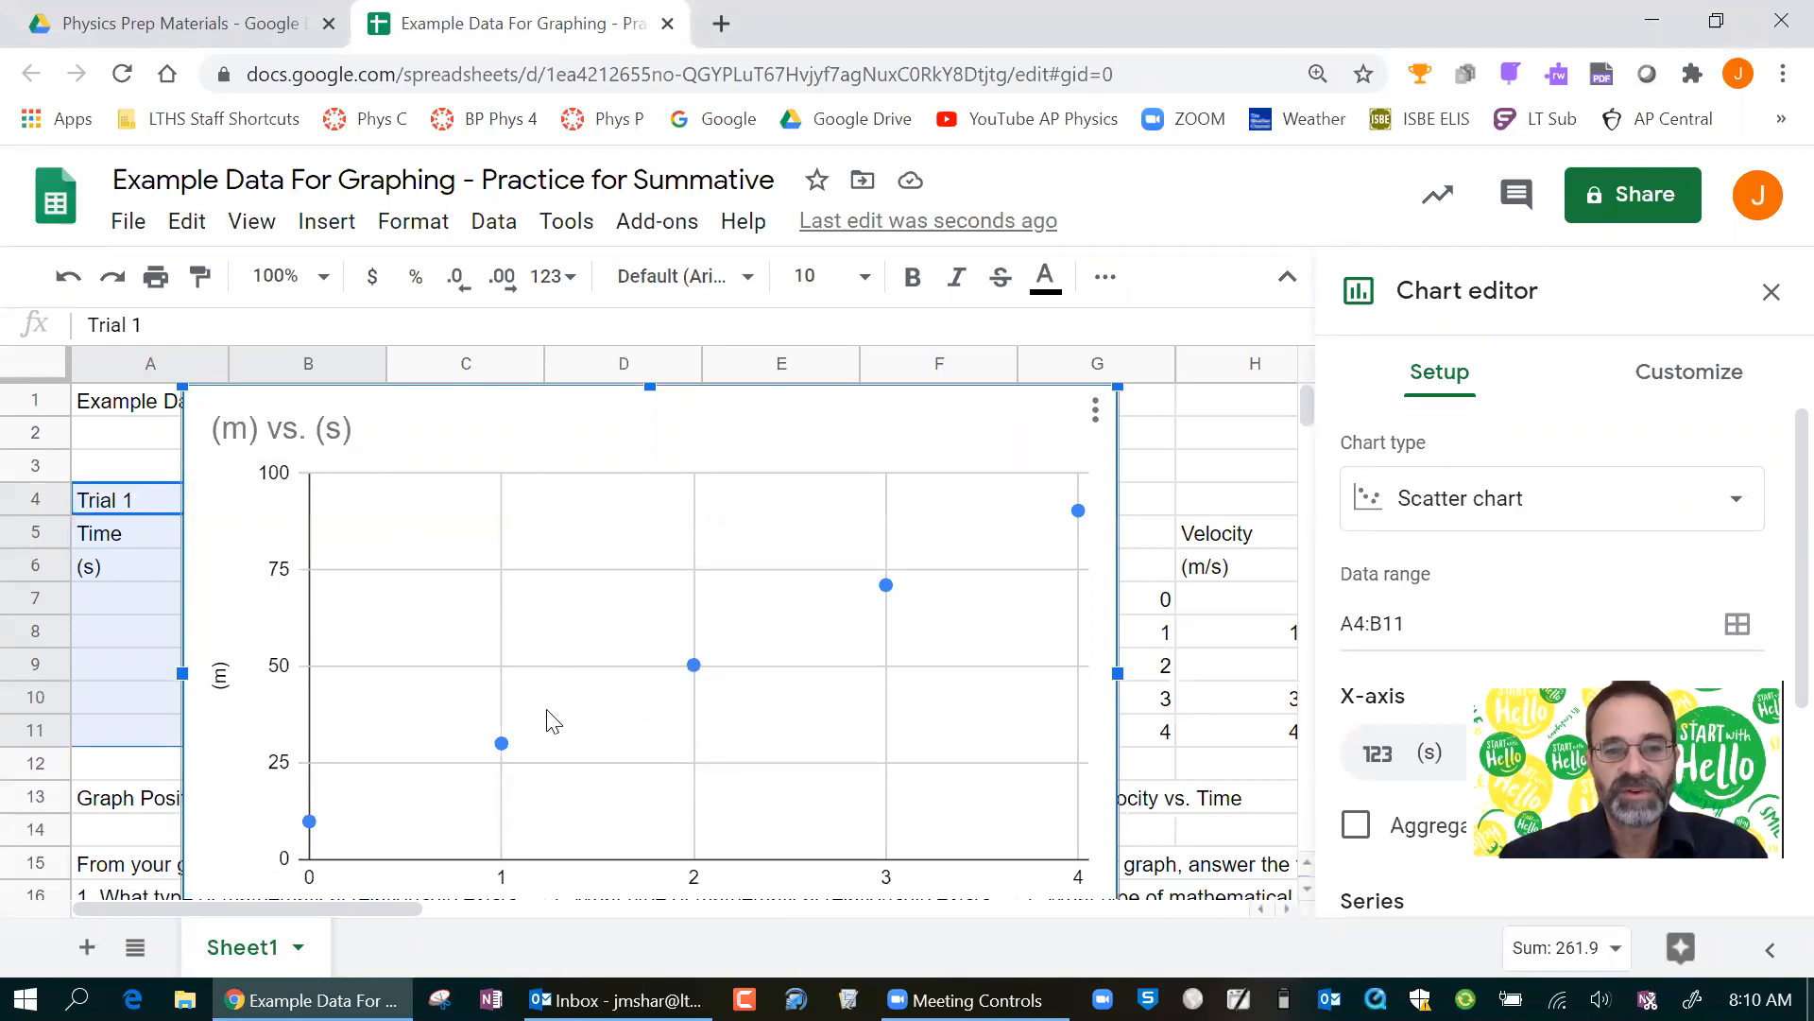
scroll(635, 792, down, 1)
scroll(633, 770, up, 1)
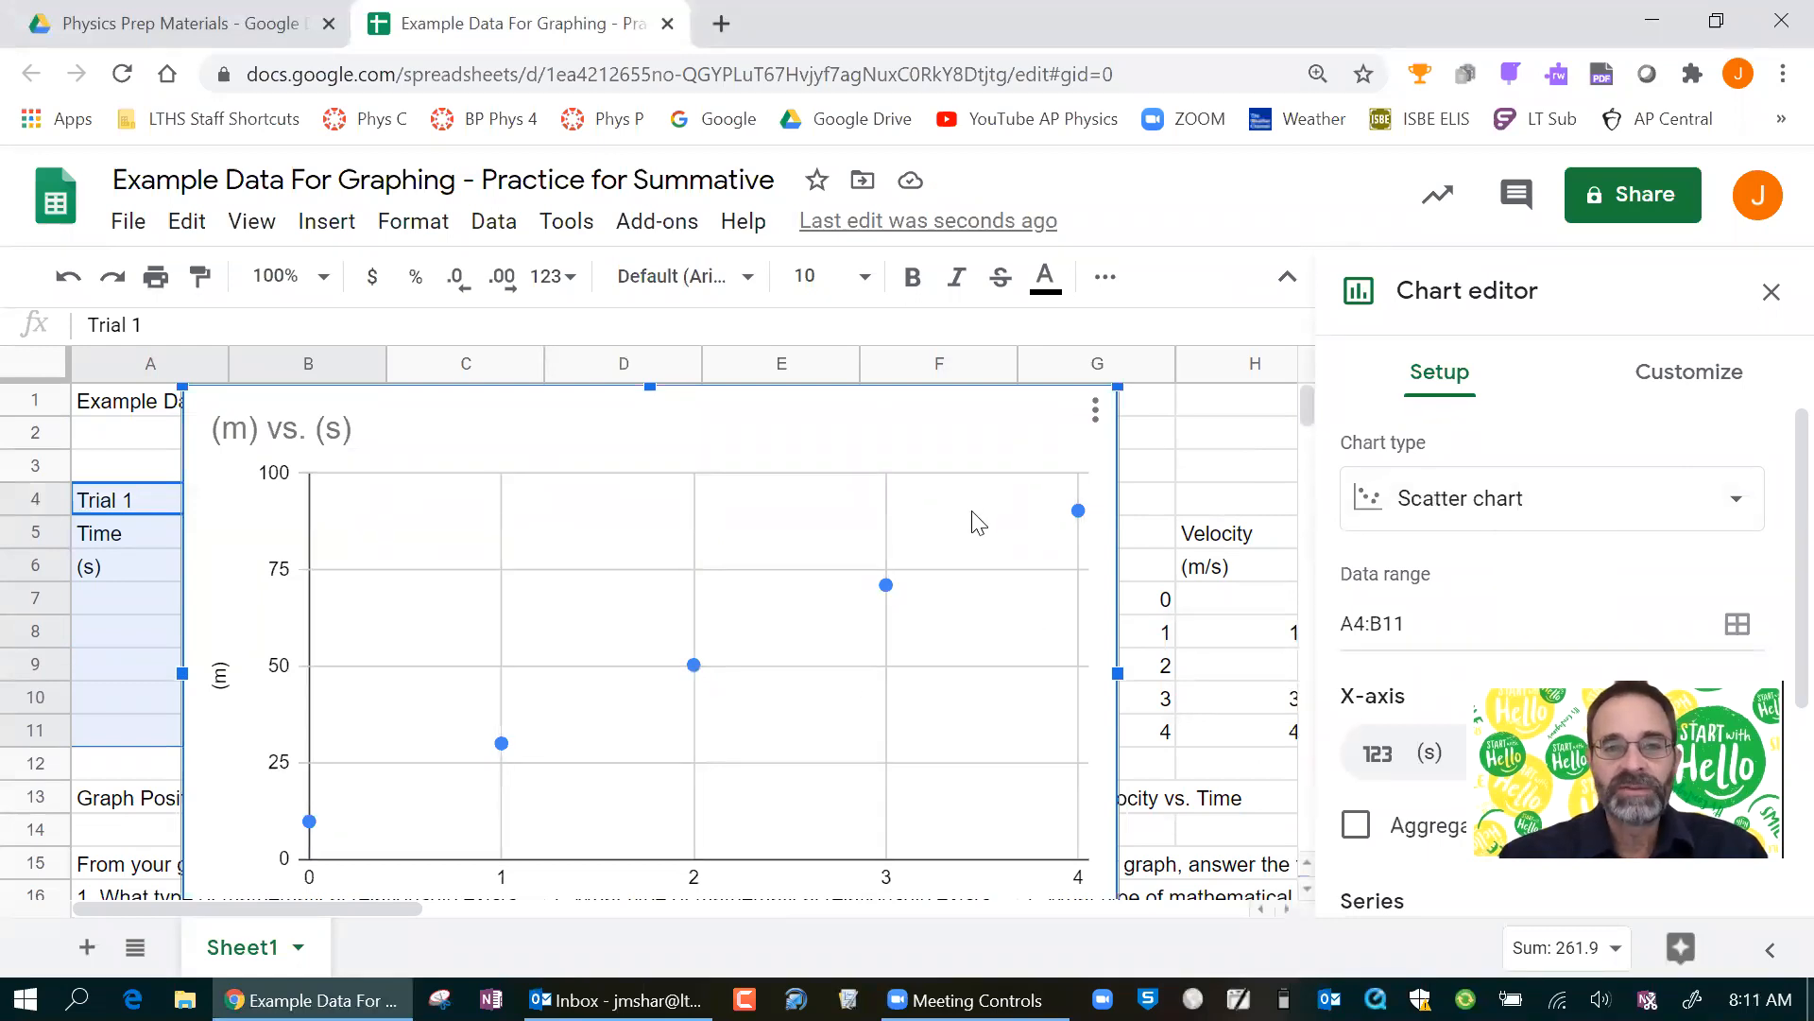
Add a trendline to the (m) series of the Trial 1 chart.
click(1661, 383)
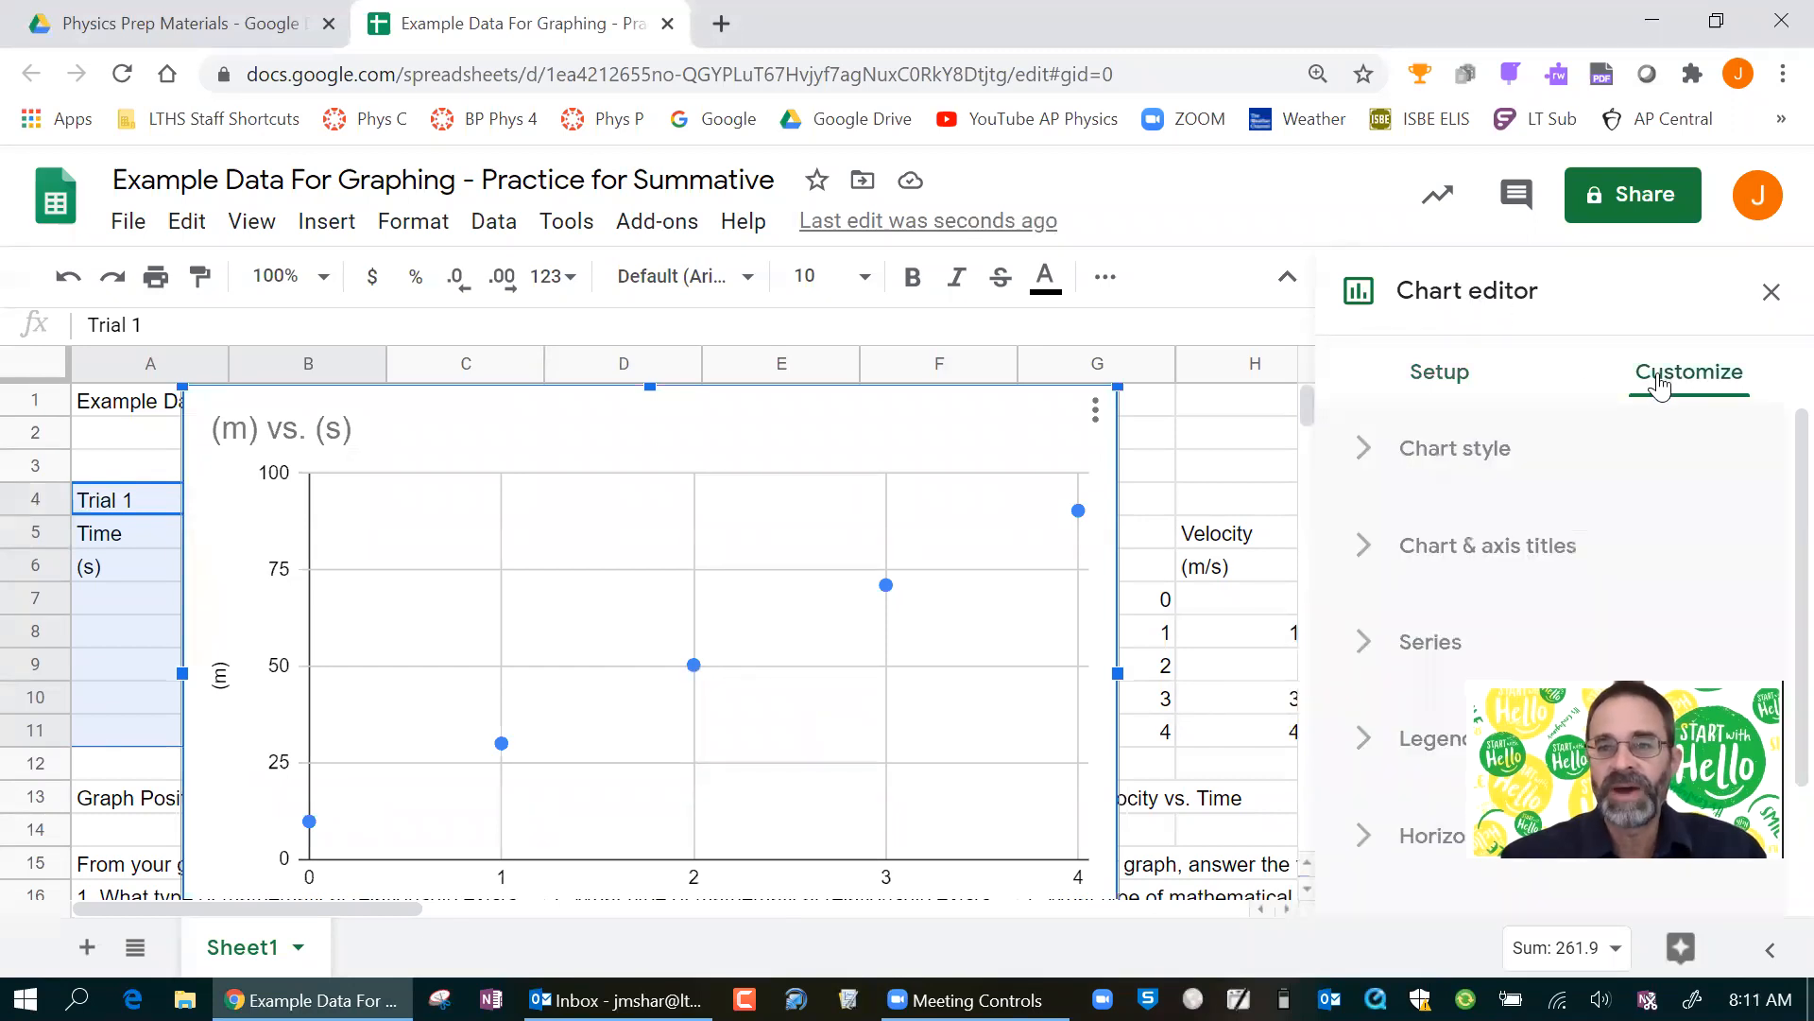
click(1365, 652)
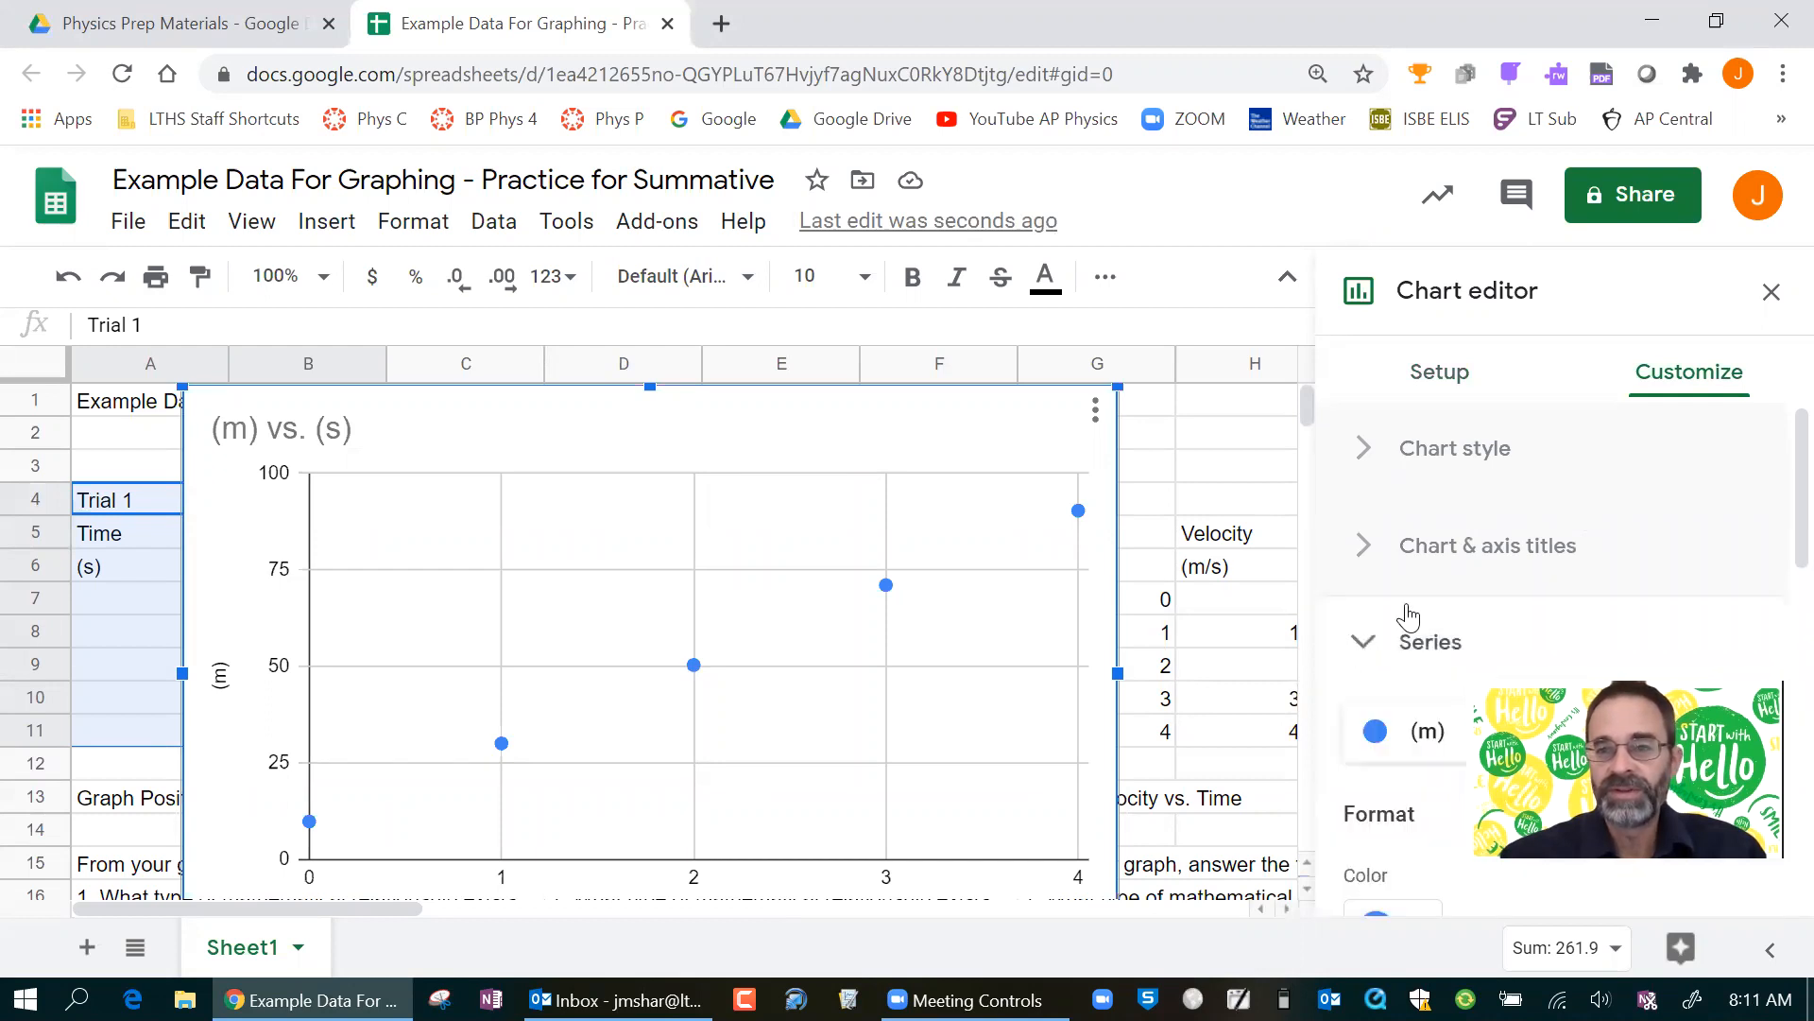
scroll(1408, 609, down, 3)
scroll(1425, 605, down, 5)
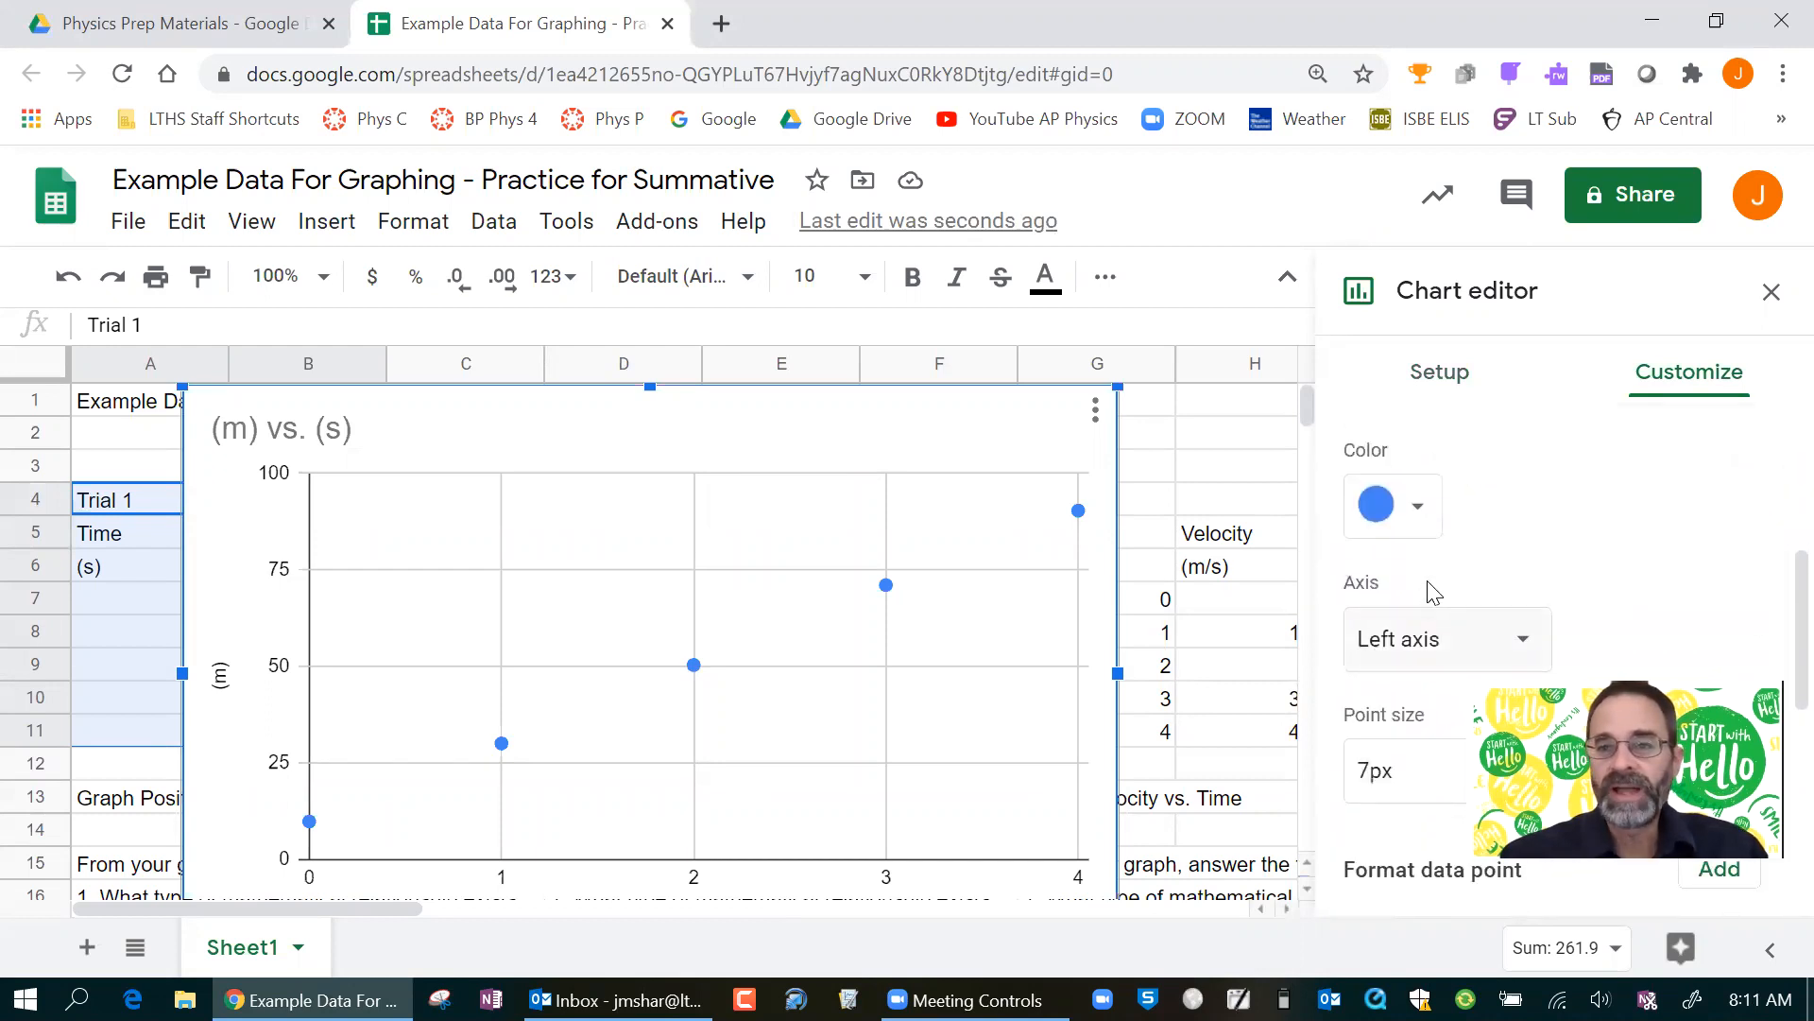
scroll(1455, 559, down, 1)
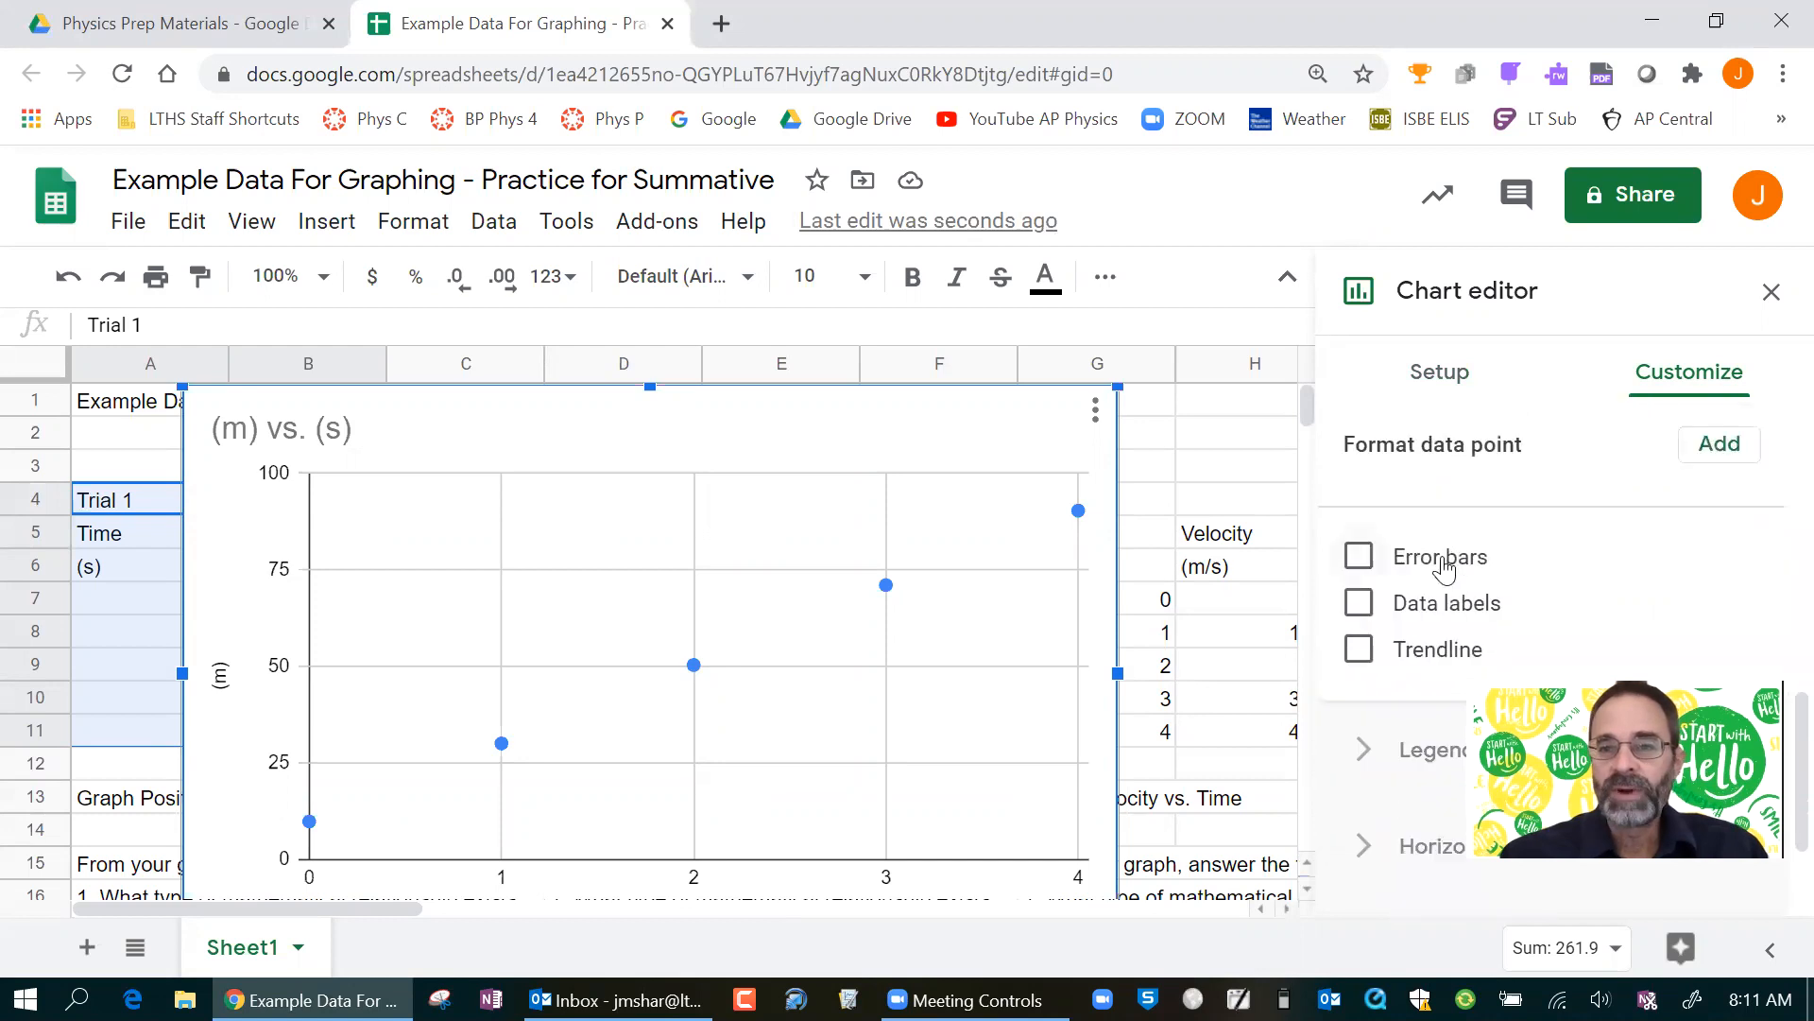
click(1361, 650)
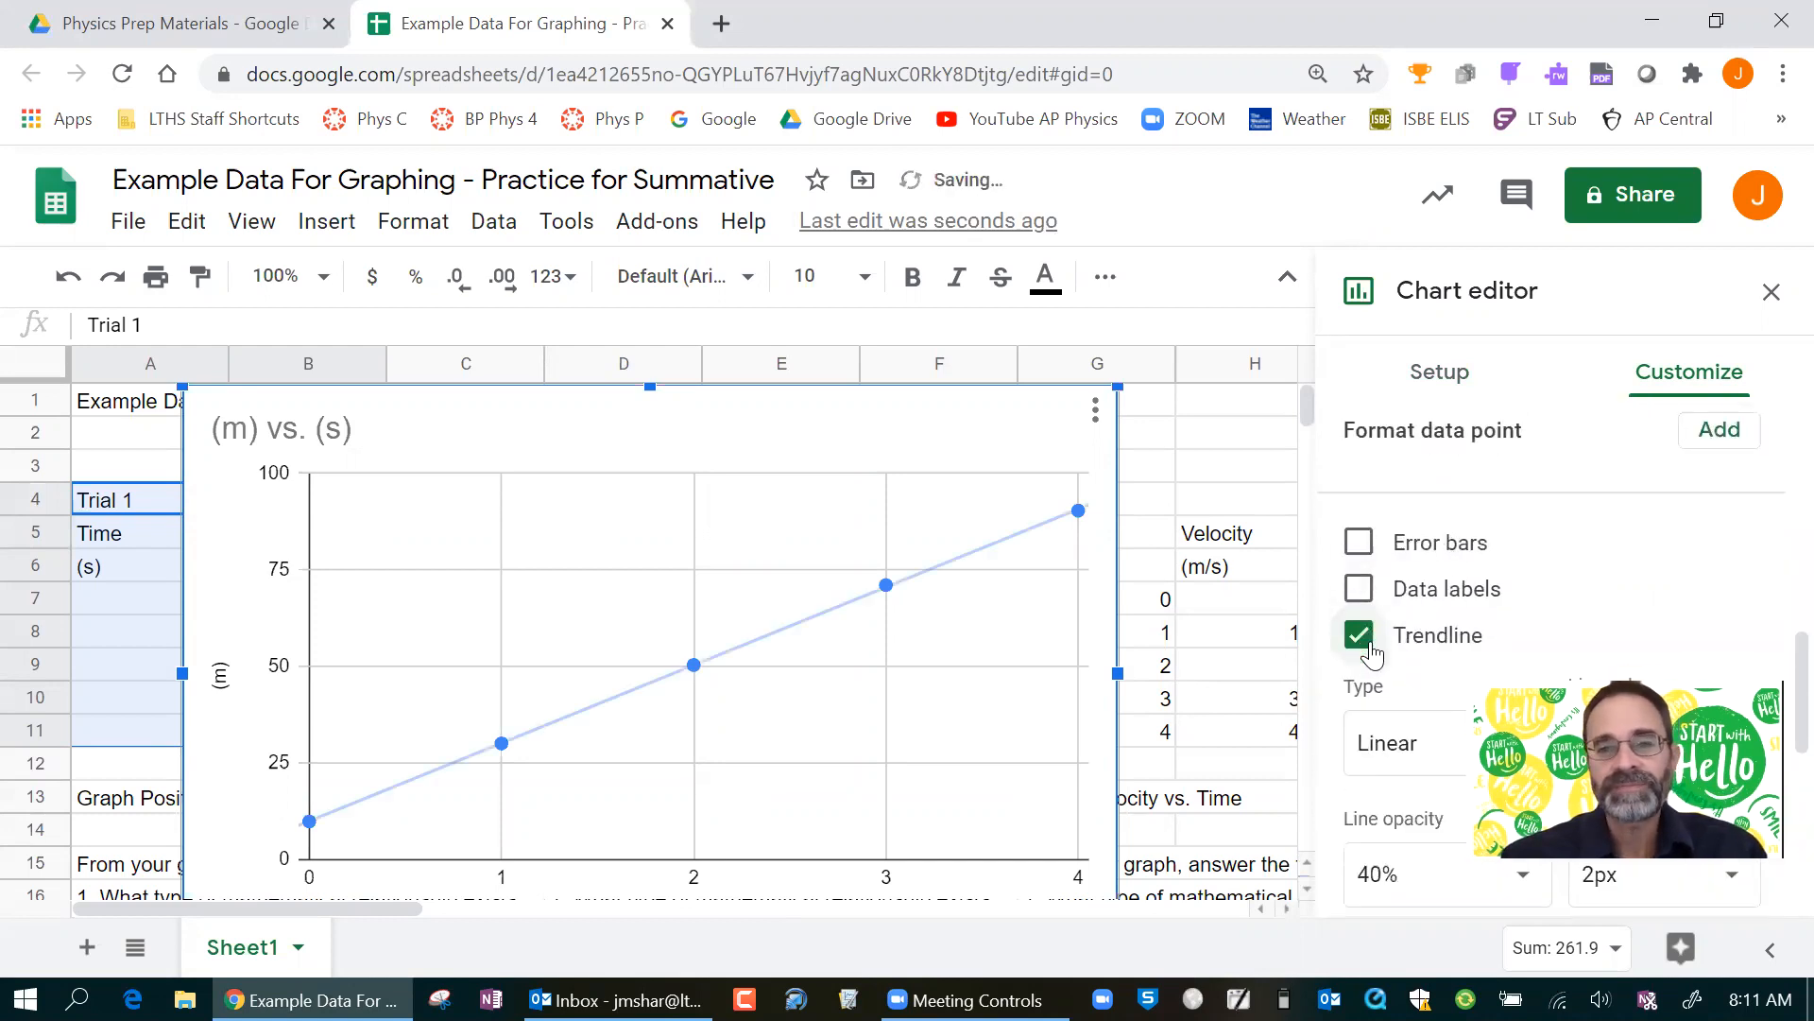
Set the Trial 1 trendline's label to Use Equation.
scroll(1370, 652, down, 2)
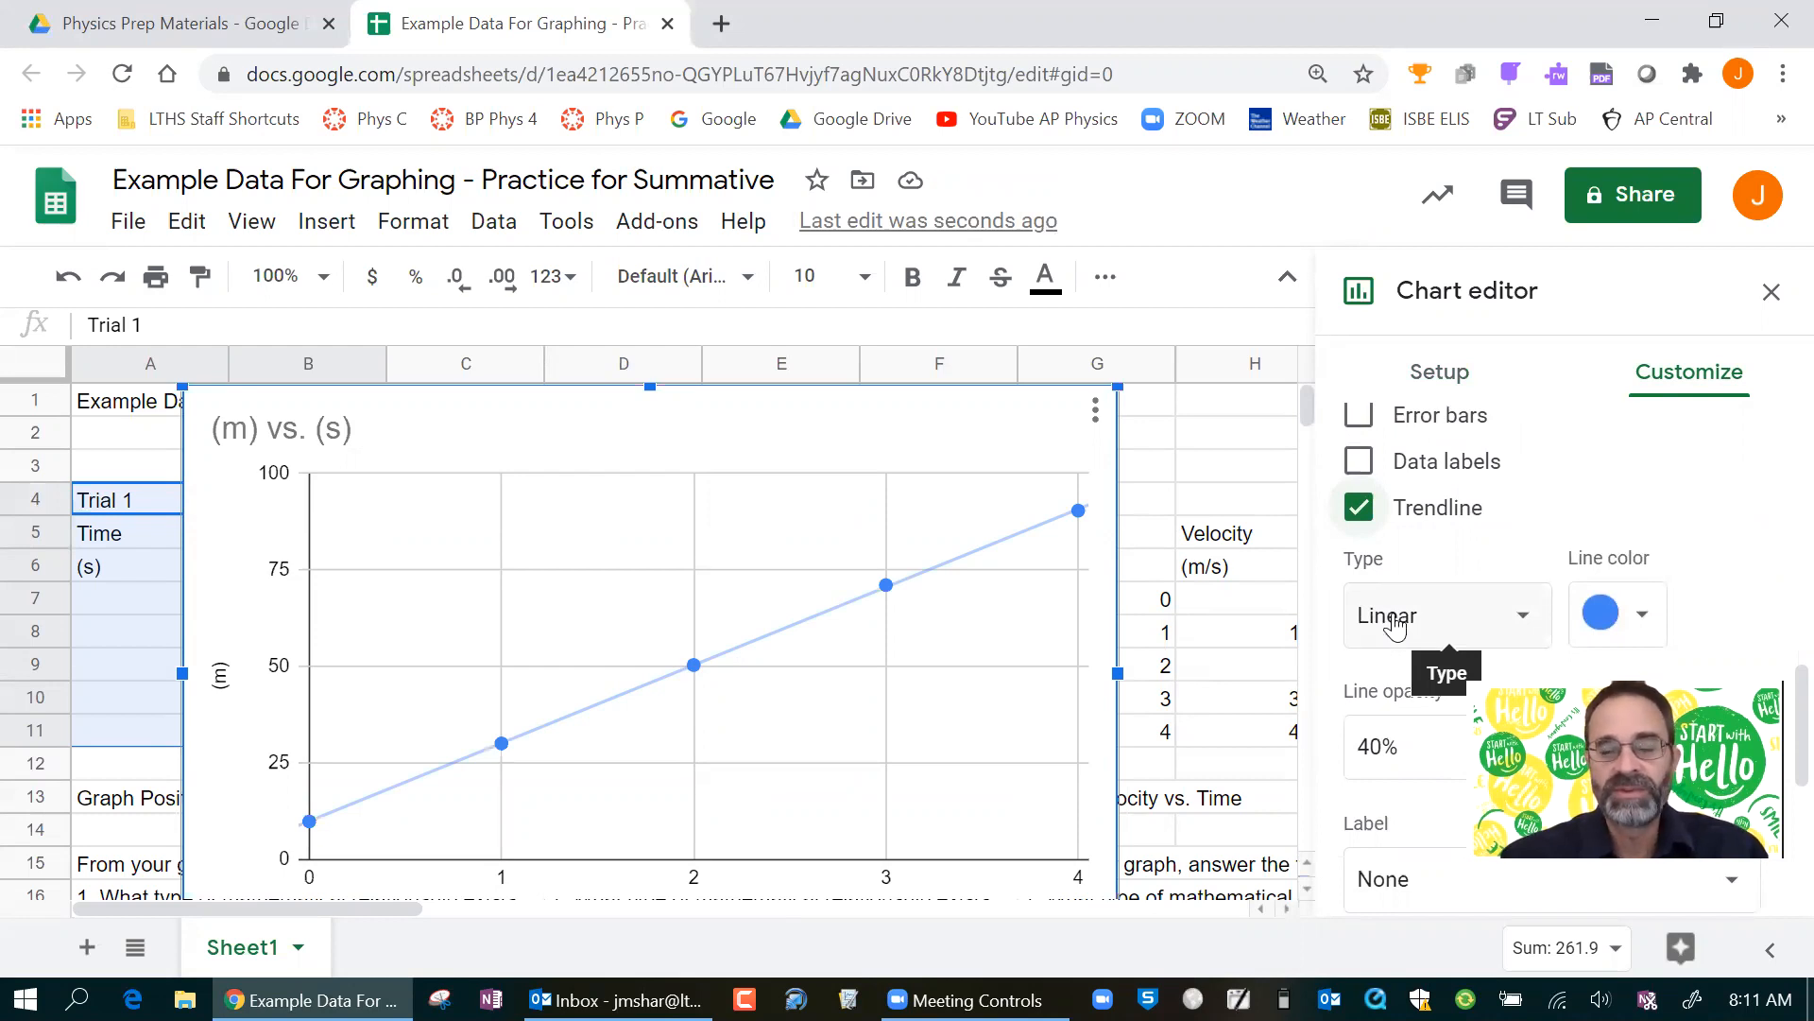
scroll(1395, 624, down, 2)
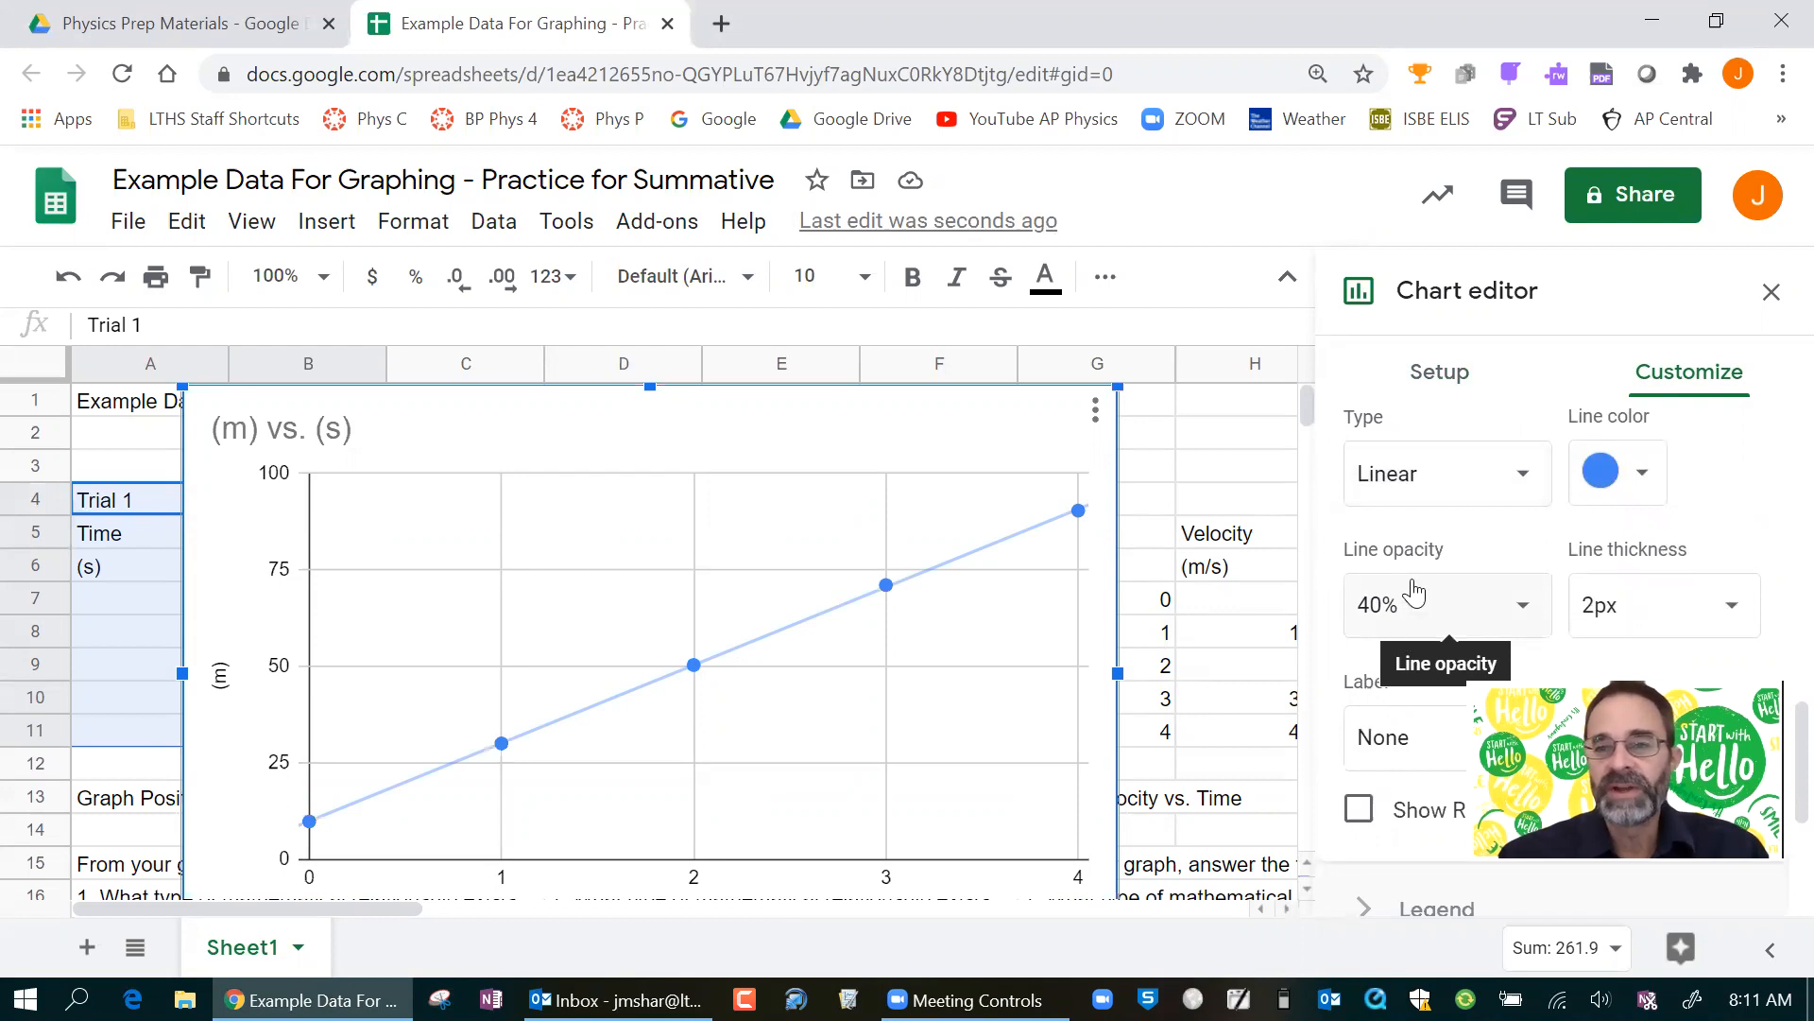
scroll(1415, 593, down, 3)
scroll(1412, 567, up, 2)
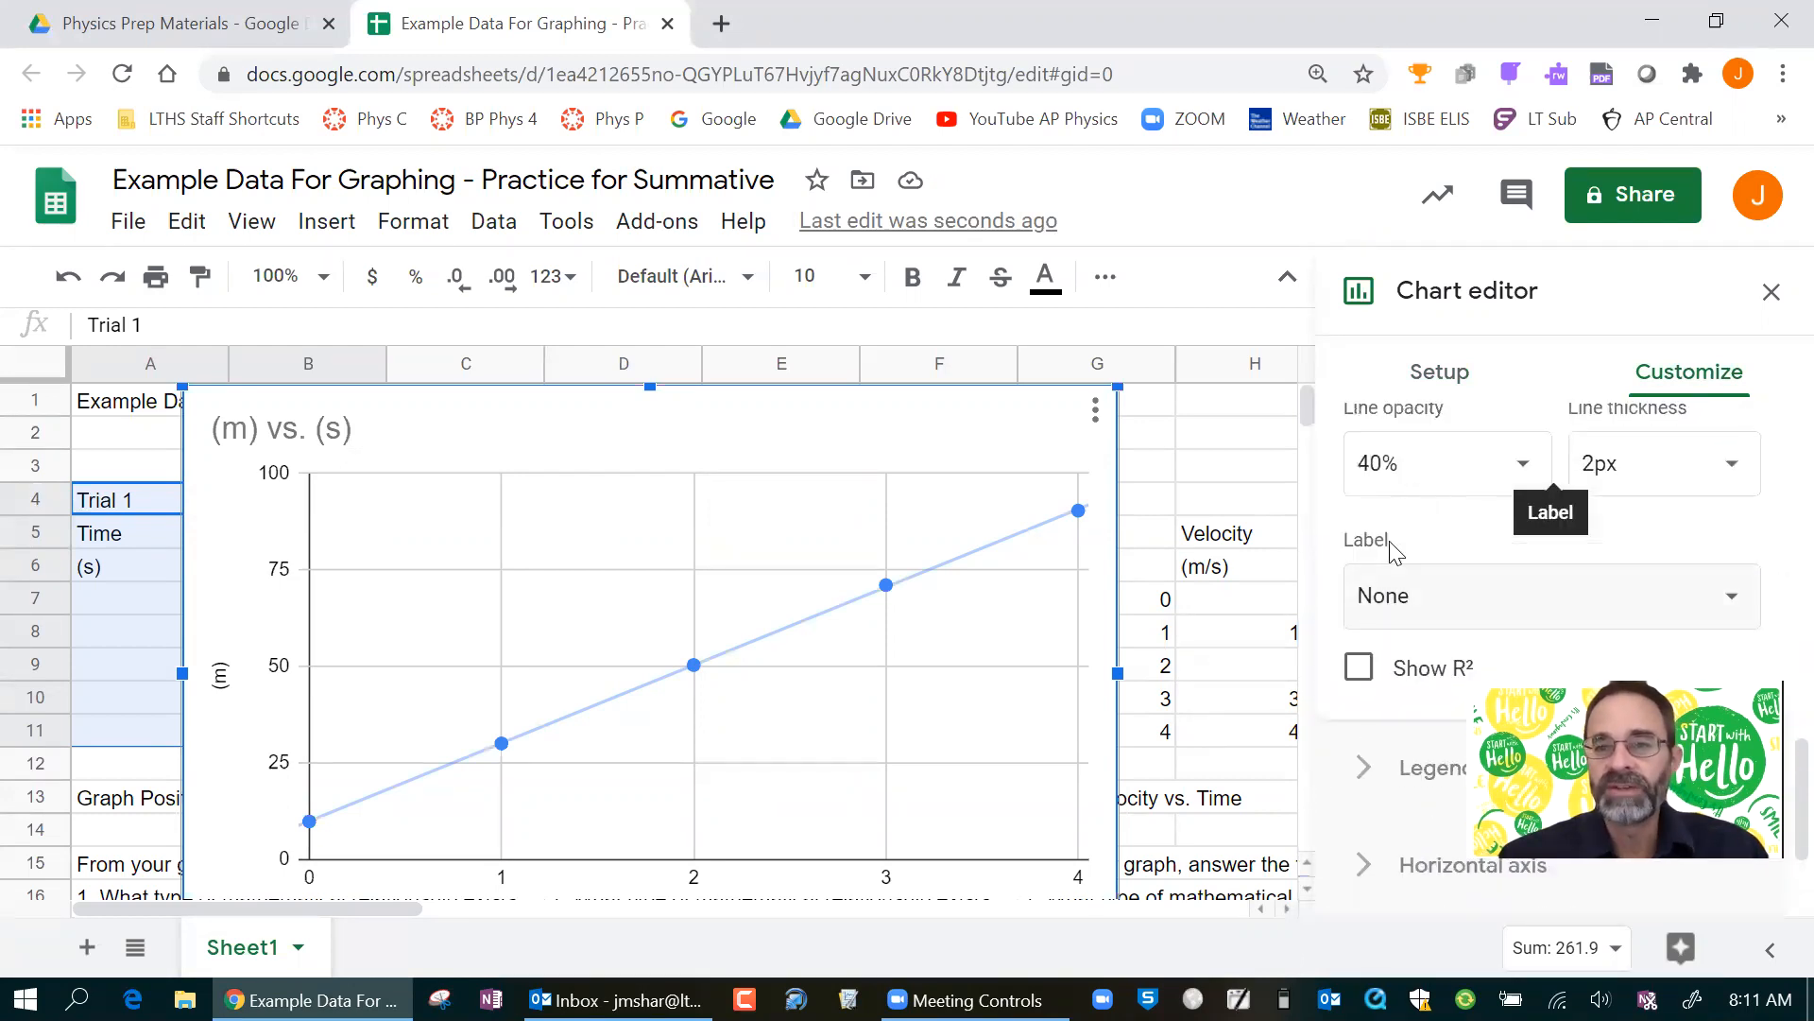
click(1388, 598)
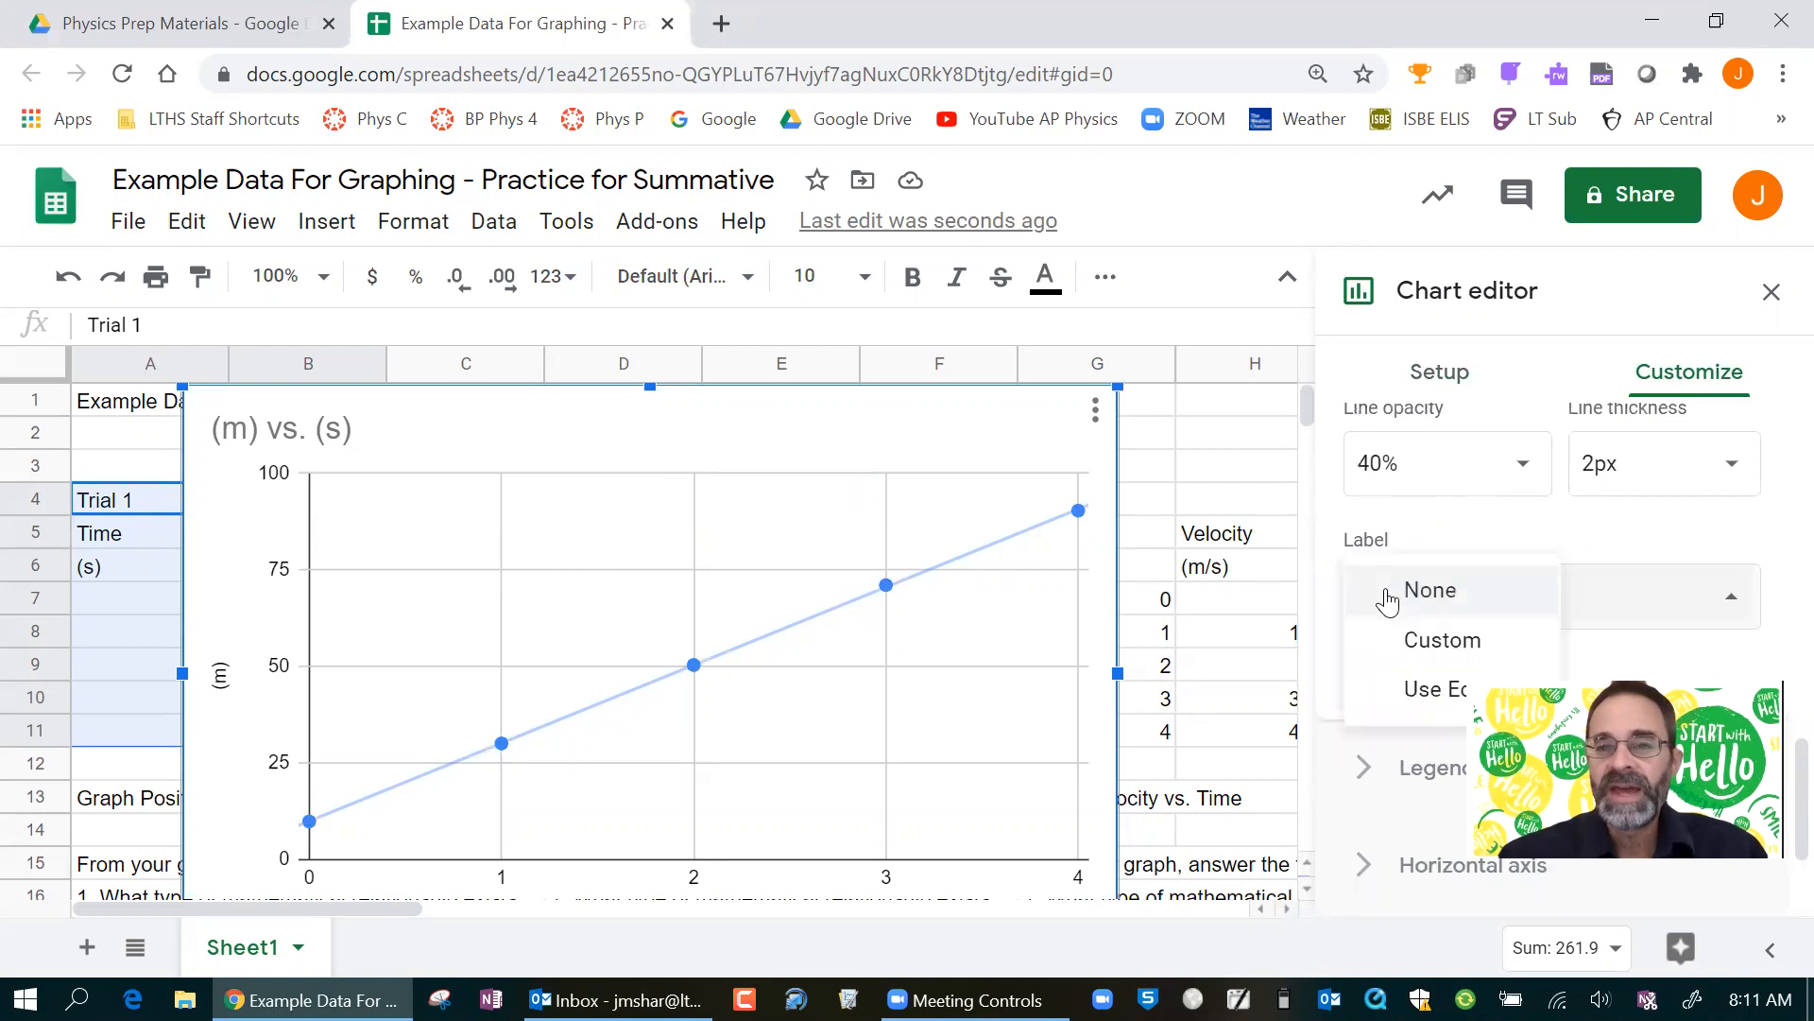
click(1391, 700)
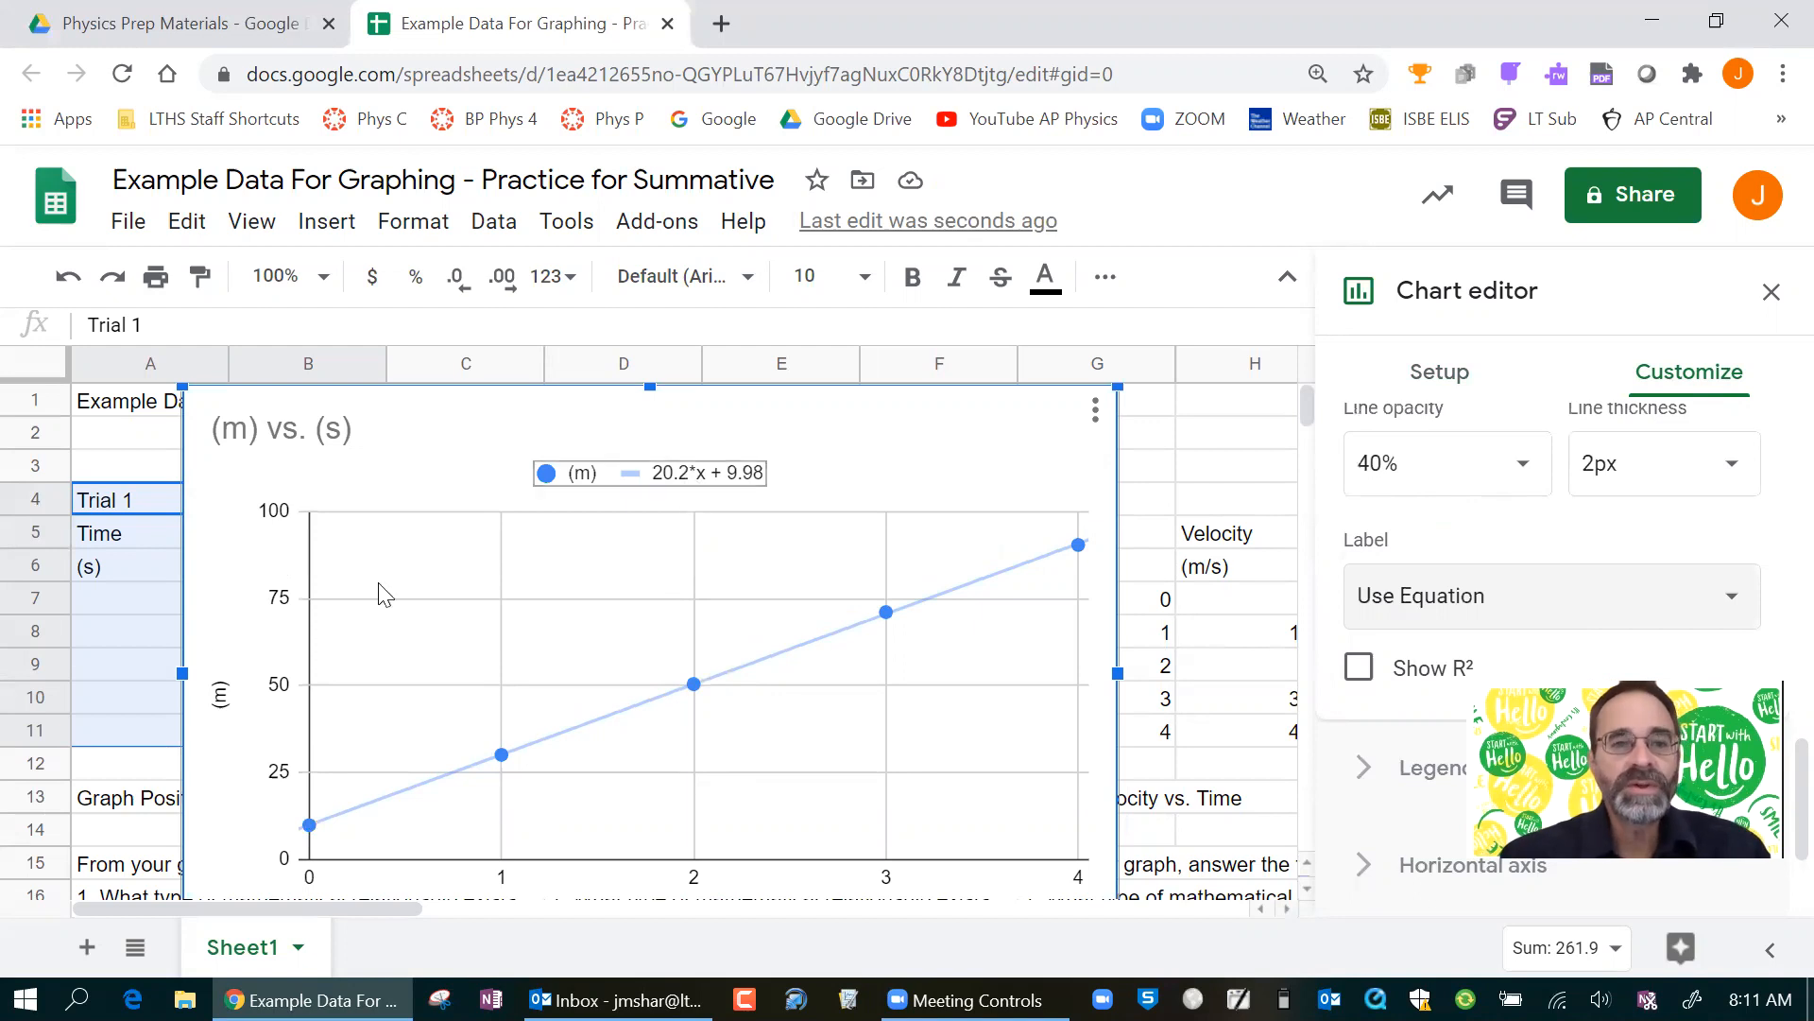
Review the Trial 1 chart down to its horizontal axis and delete the chart from the sheet.
scroll(563, 790, down, 1)
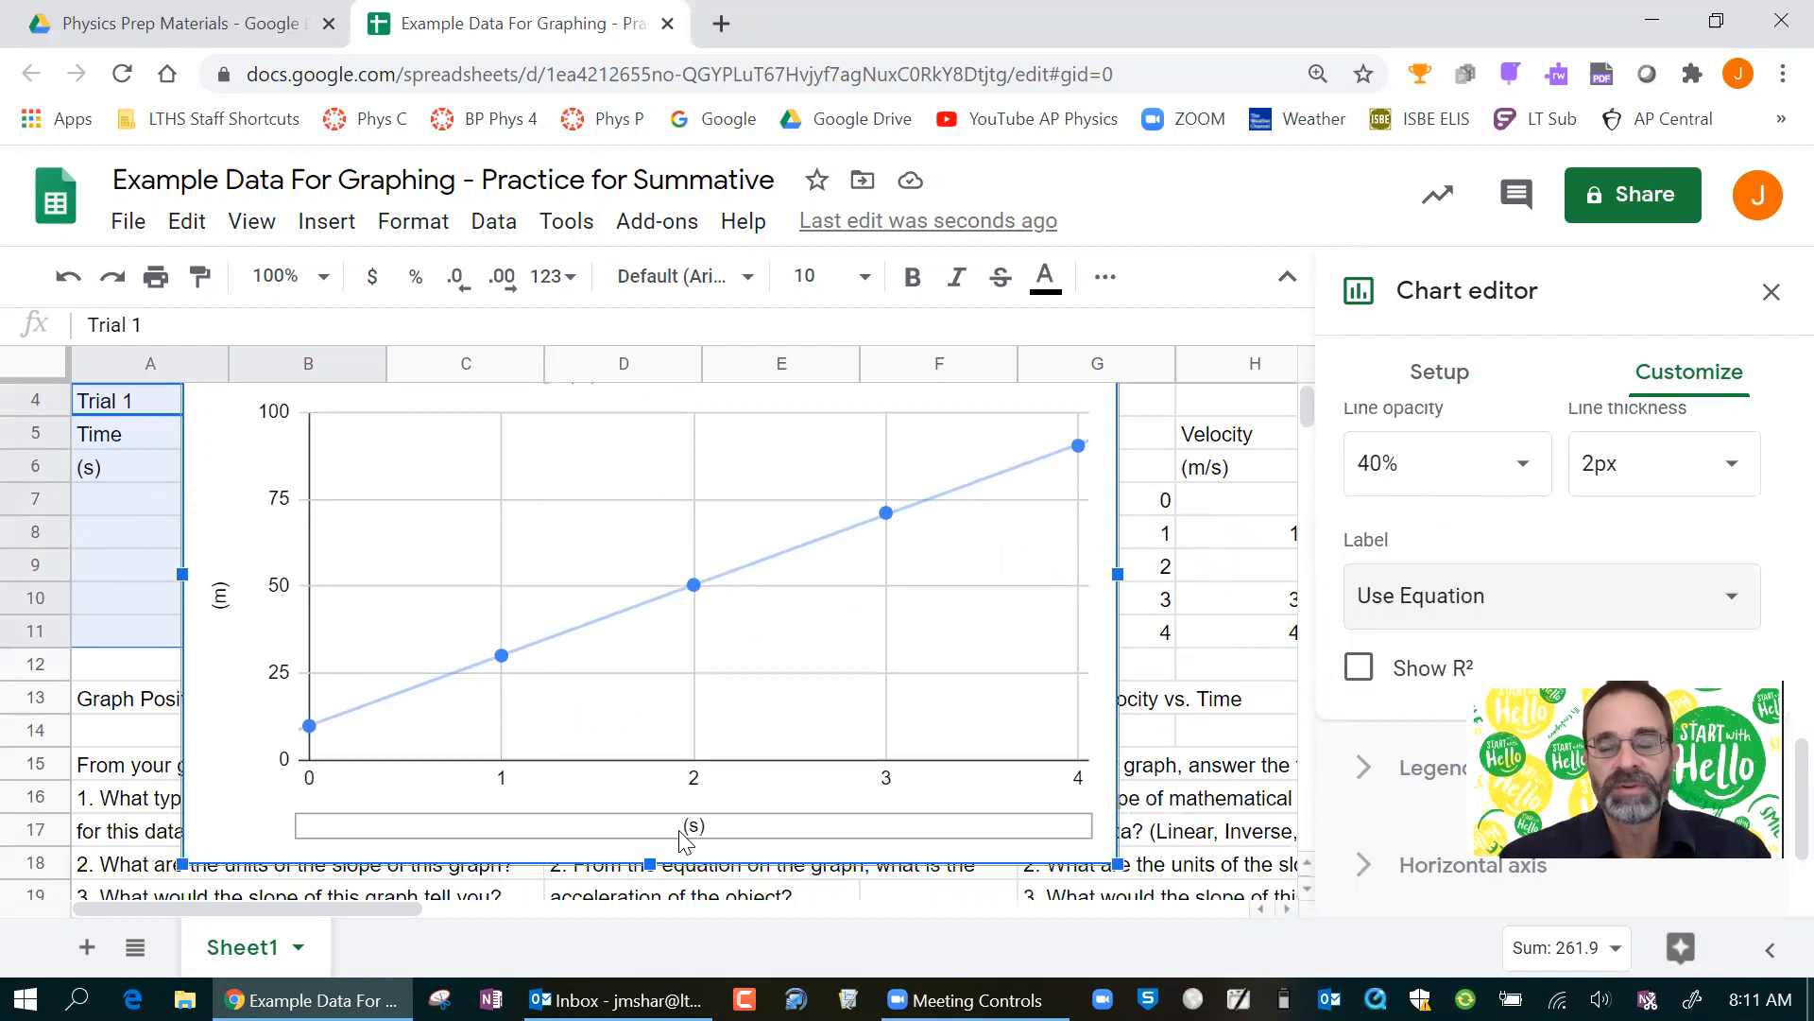
scroll(685, 836, up, 1)
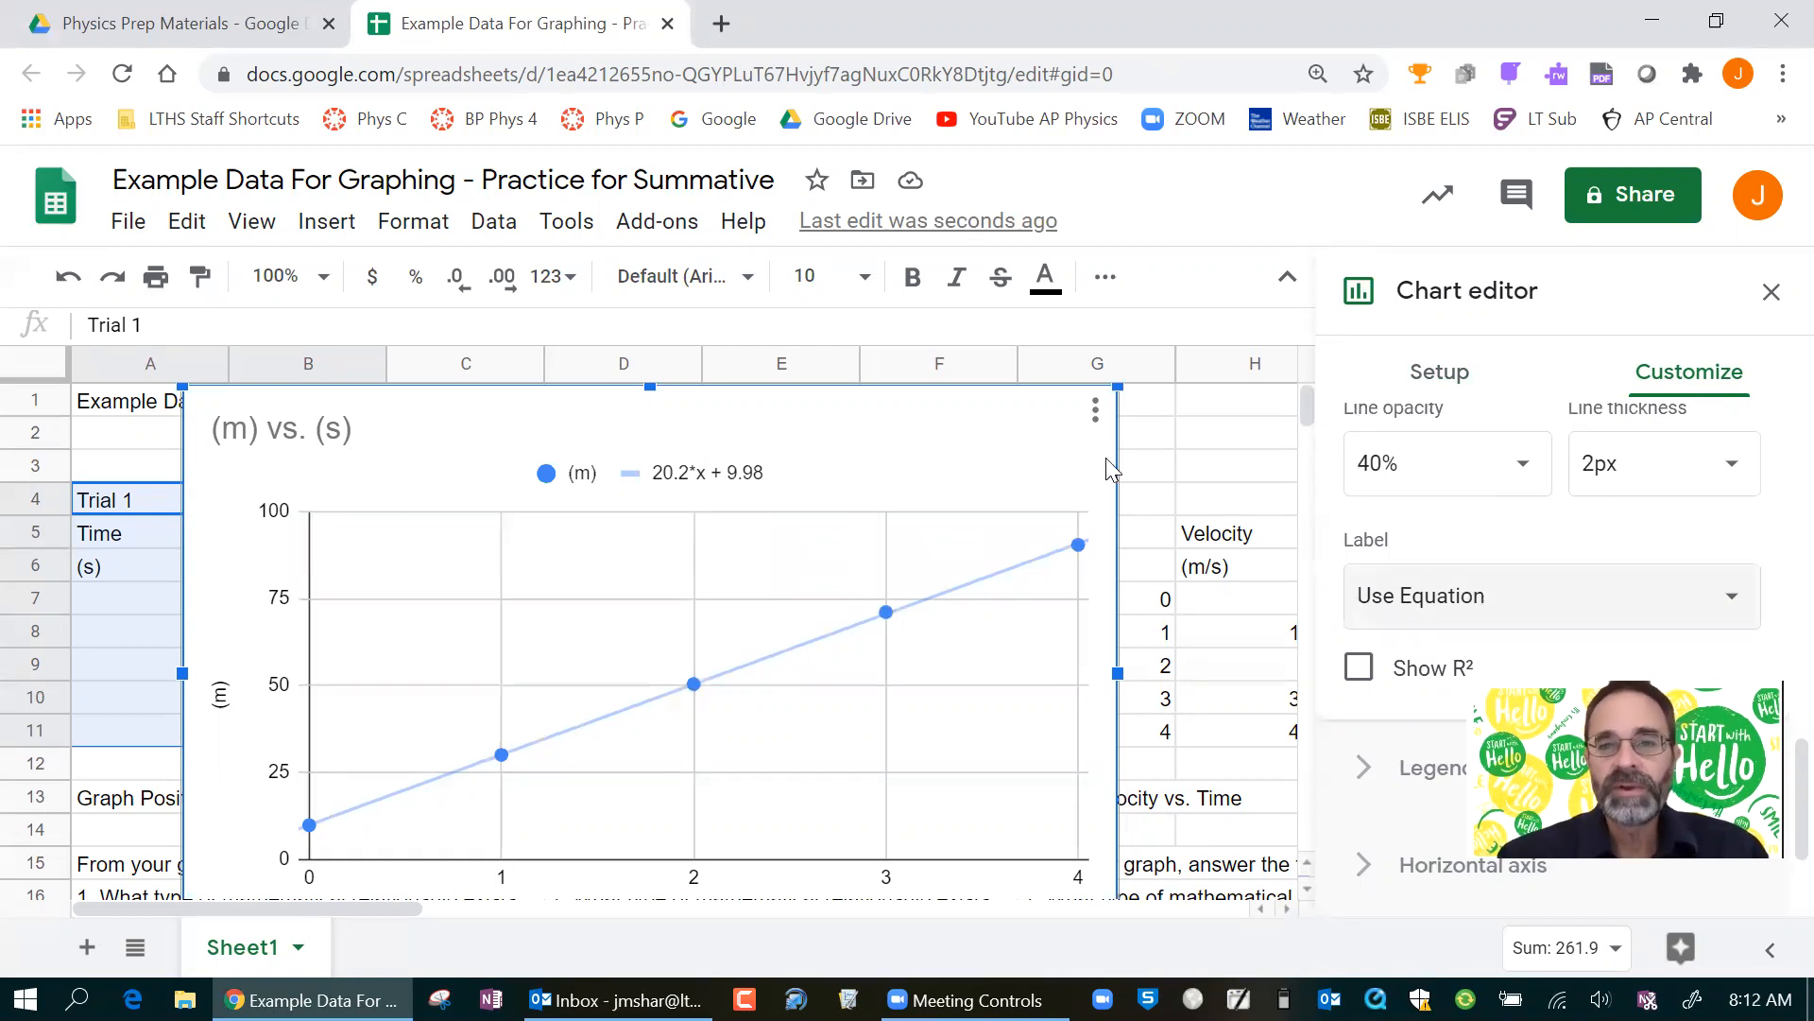
click(1095, 410)
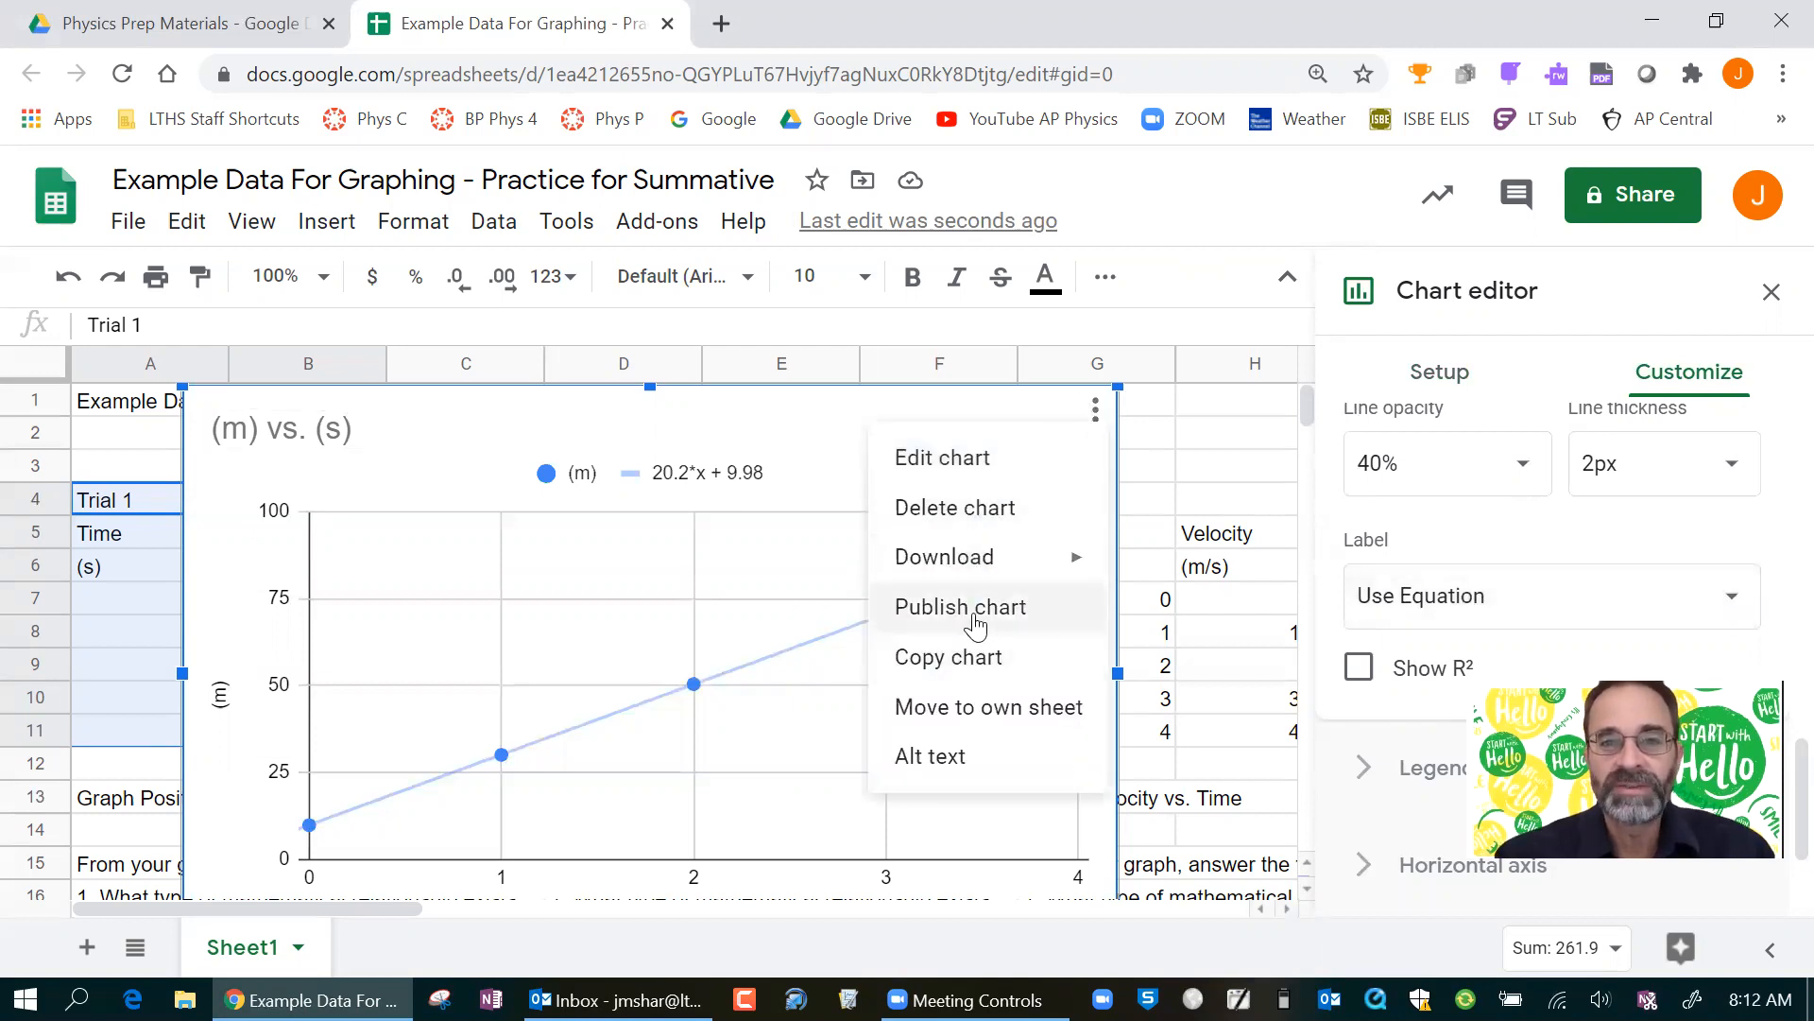
click(955, 505)
Insert a chart of the Trial 2 time and position data from the range D5:E11.
click(631, 559)
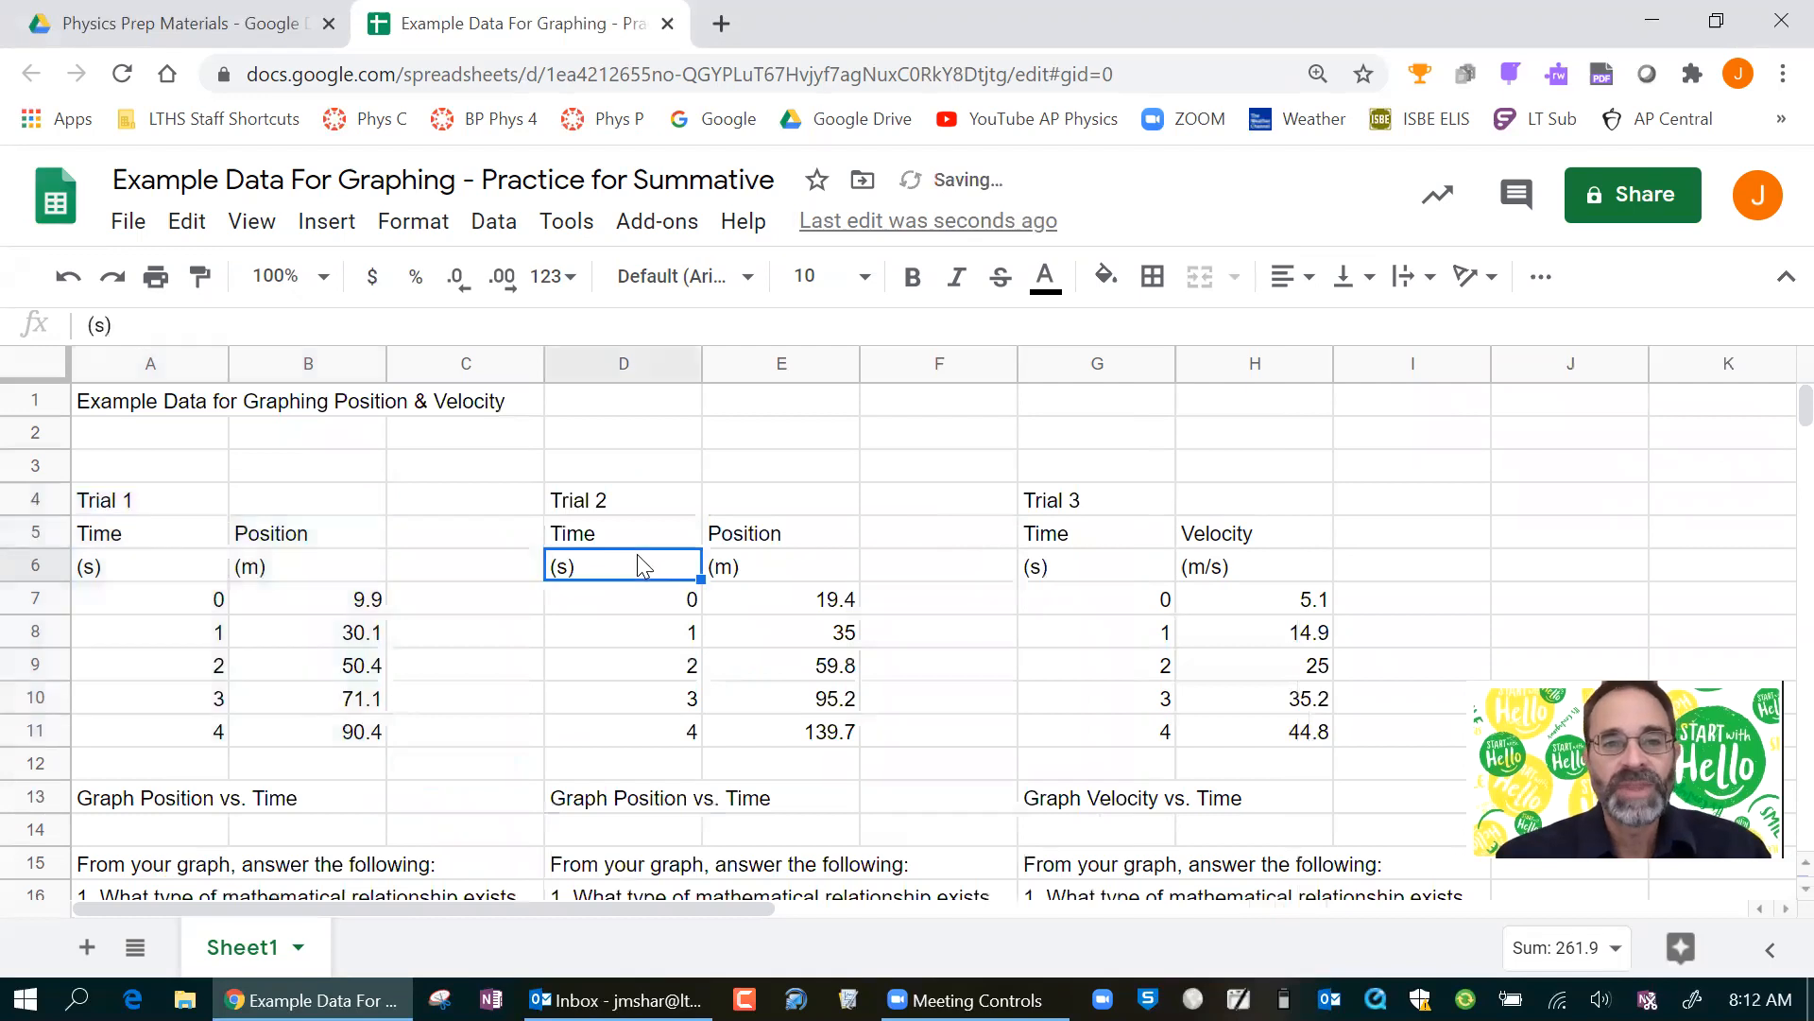
drag(625, 521, 782, 734)
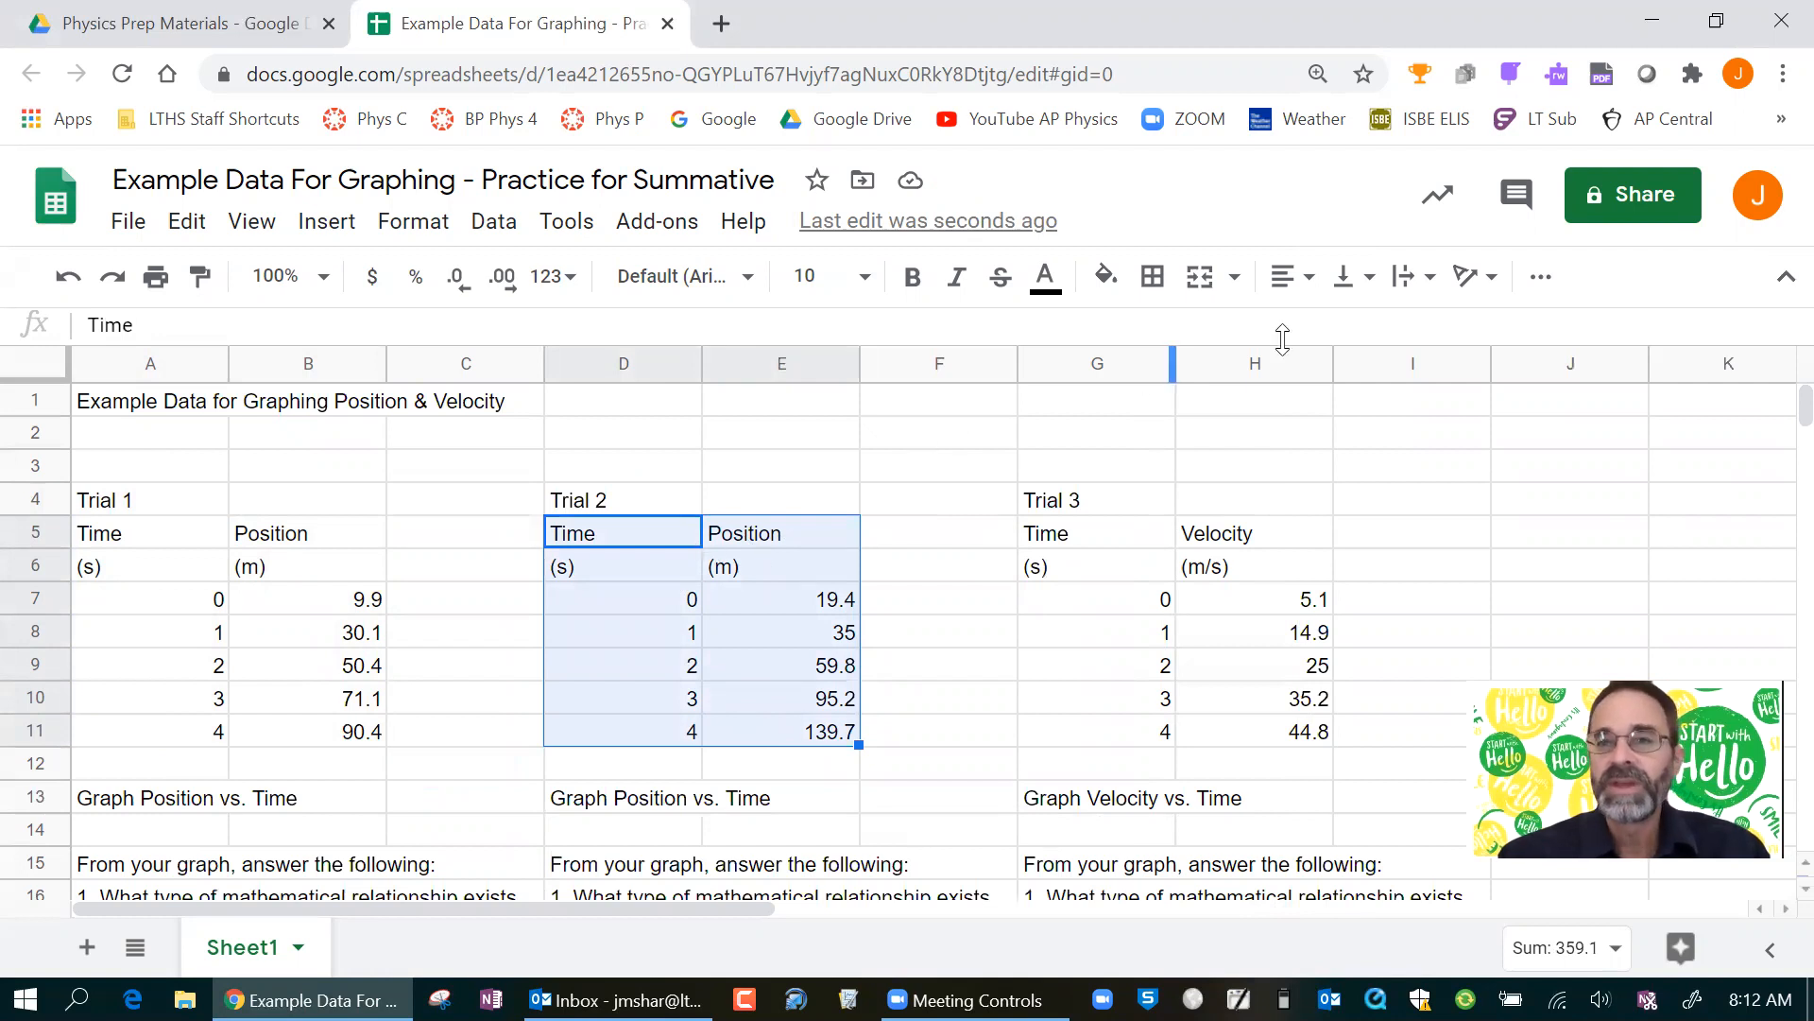
click(1542, 298)
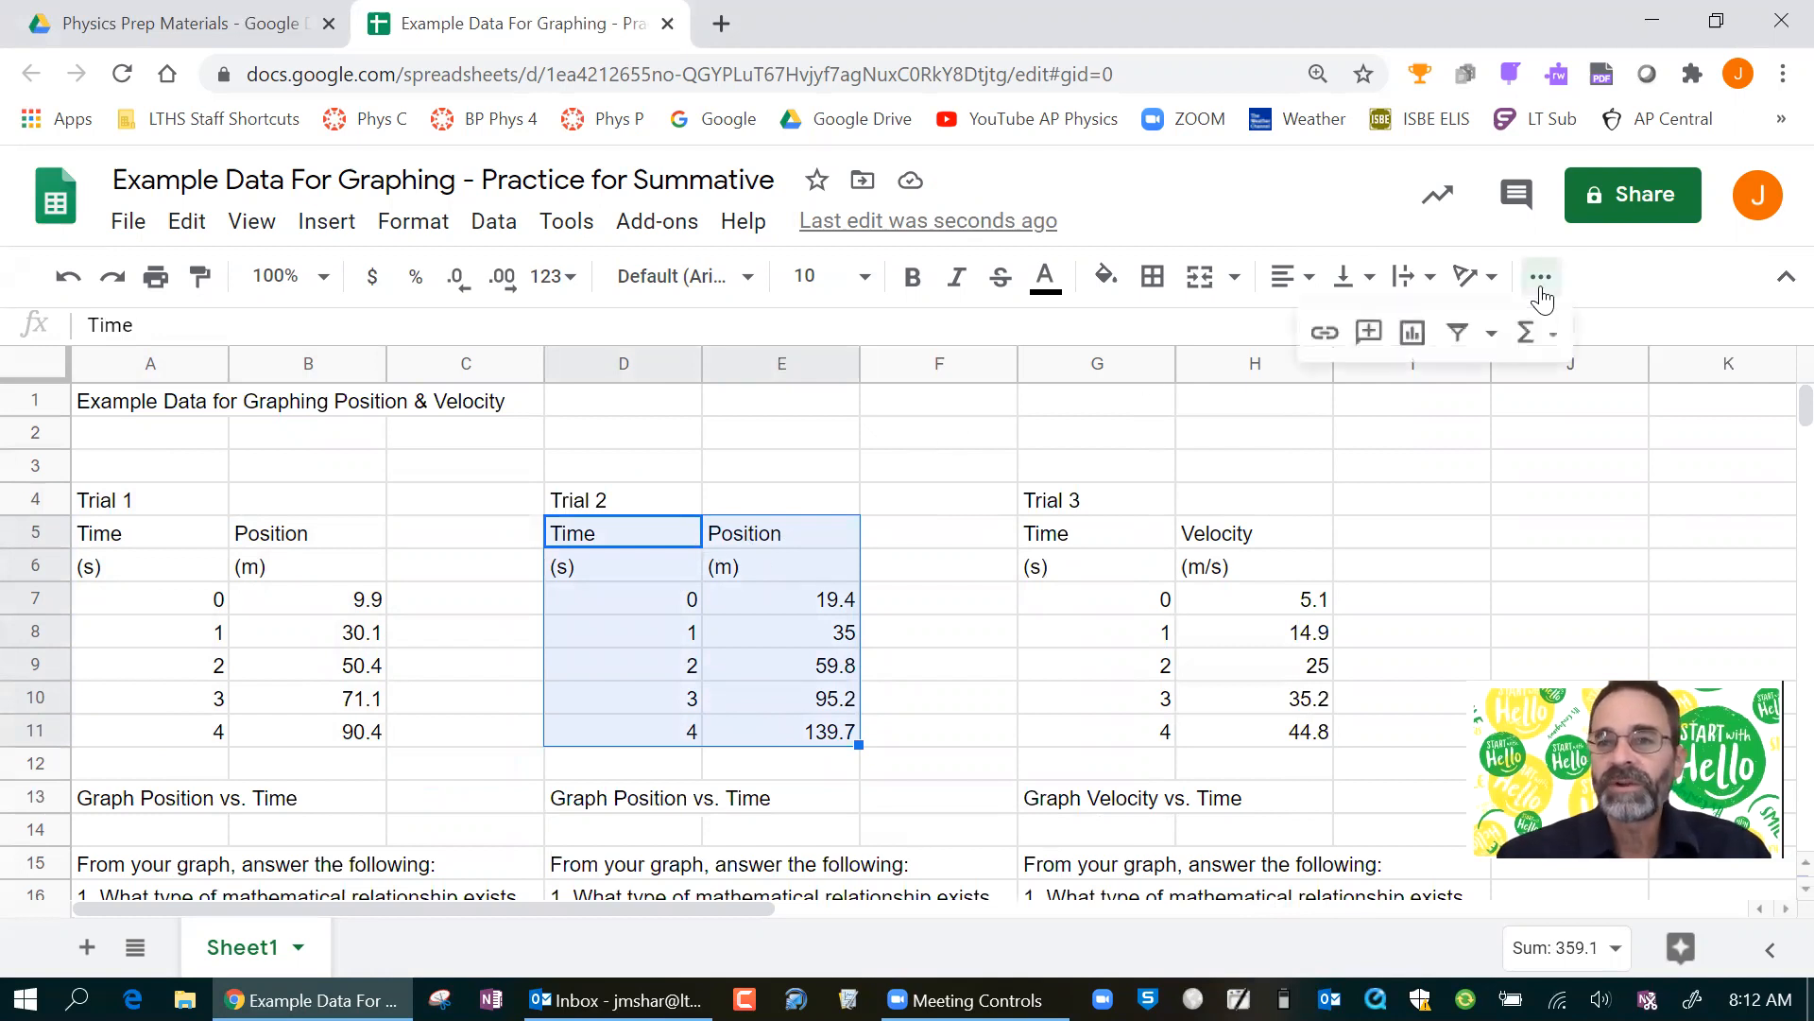
click(1424, 336)
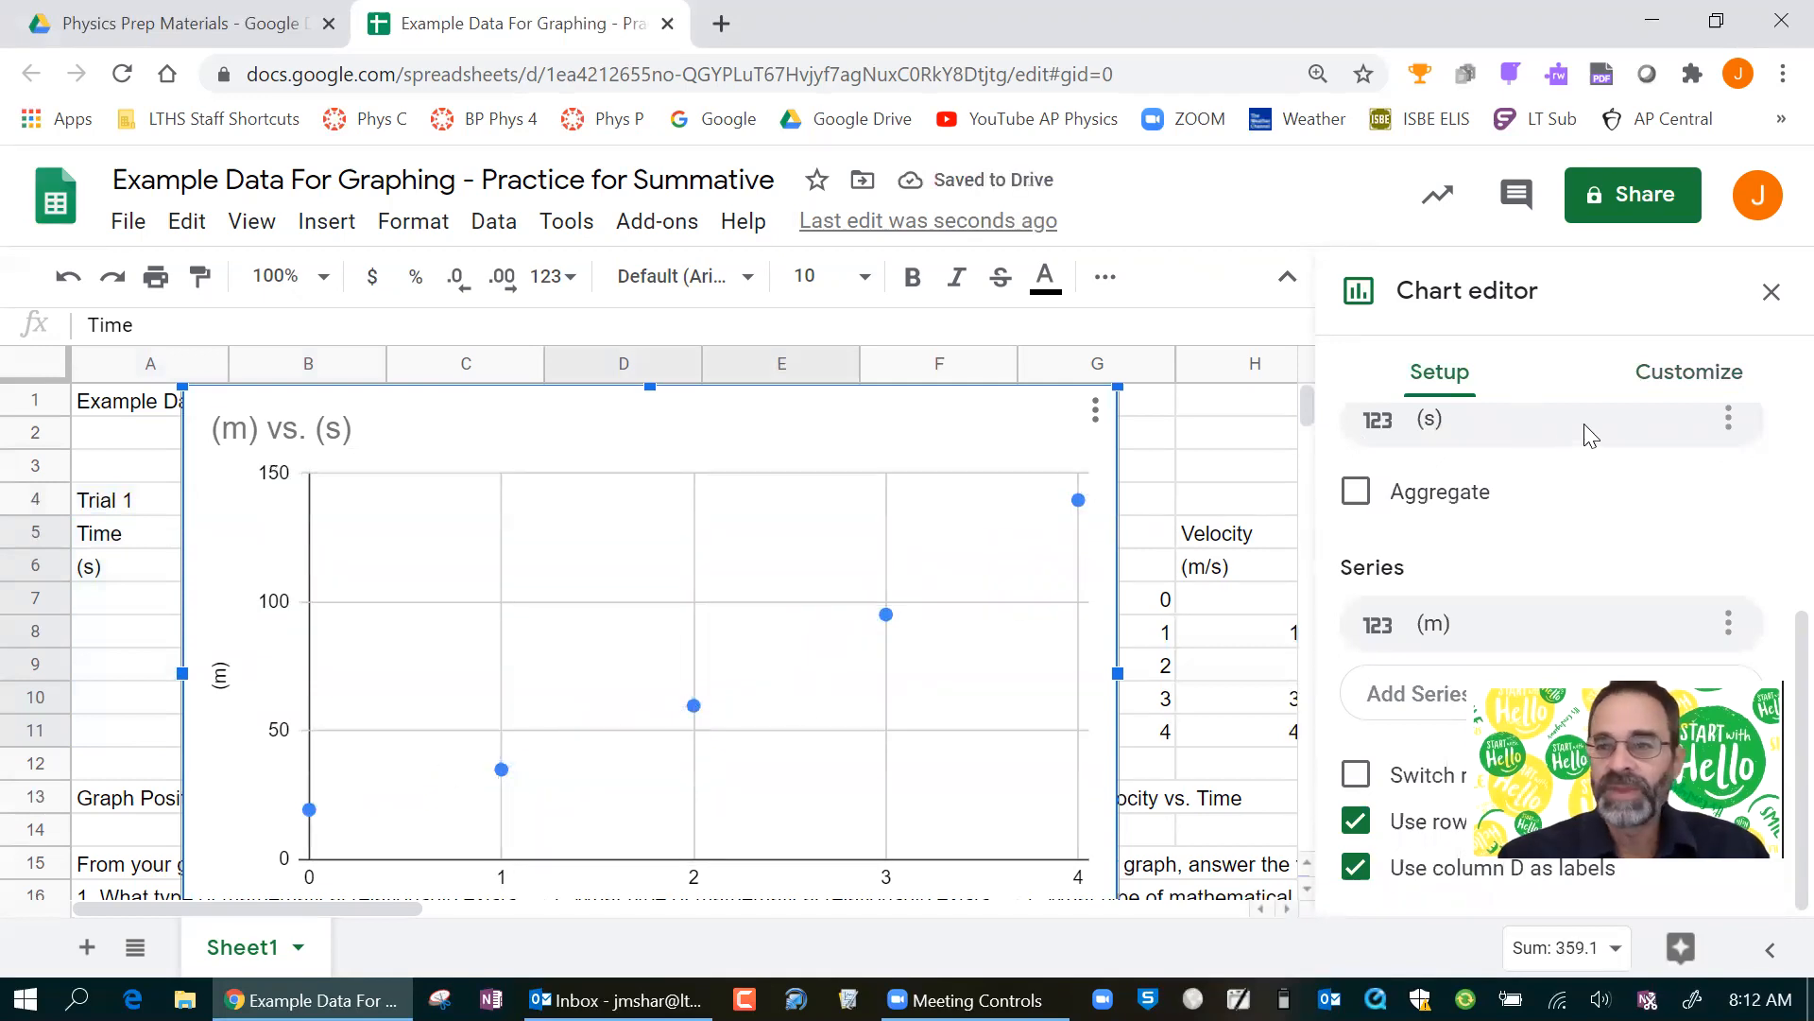
Add a trendline to the Trial 2 chart's (m) series and set its type to Polynomial.
click(1665, 387)
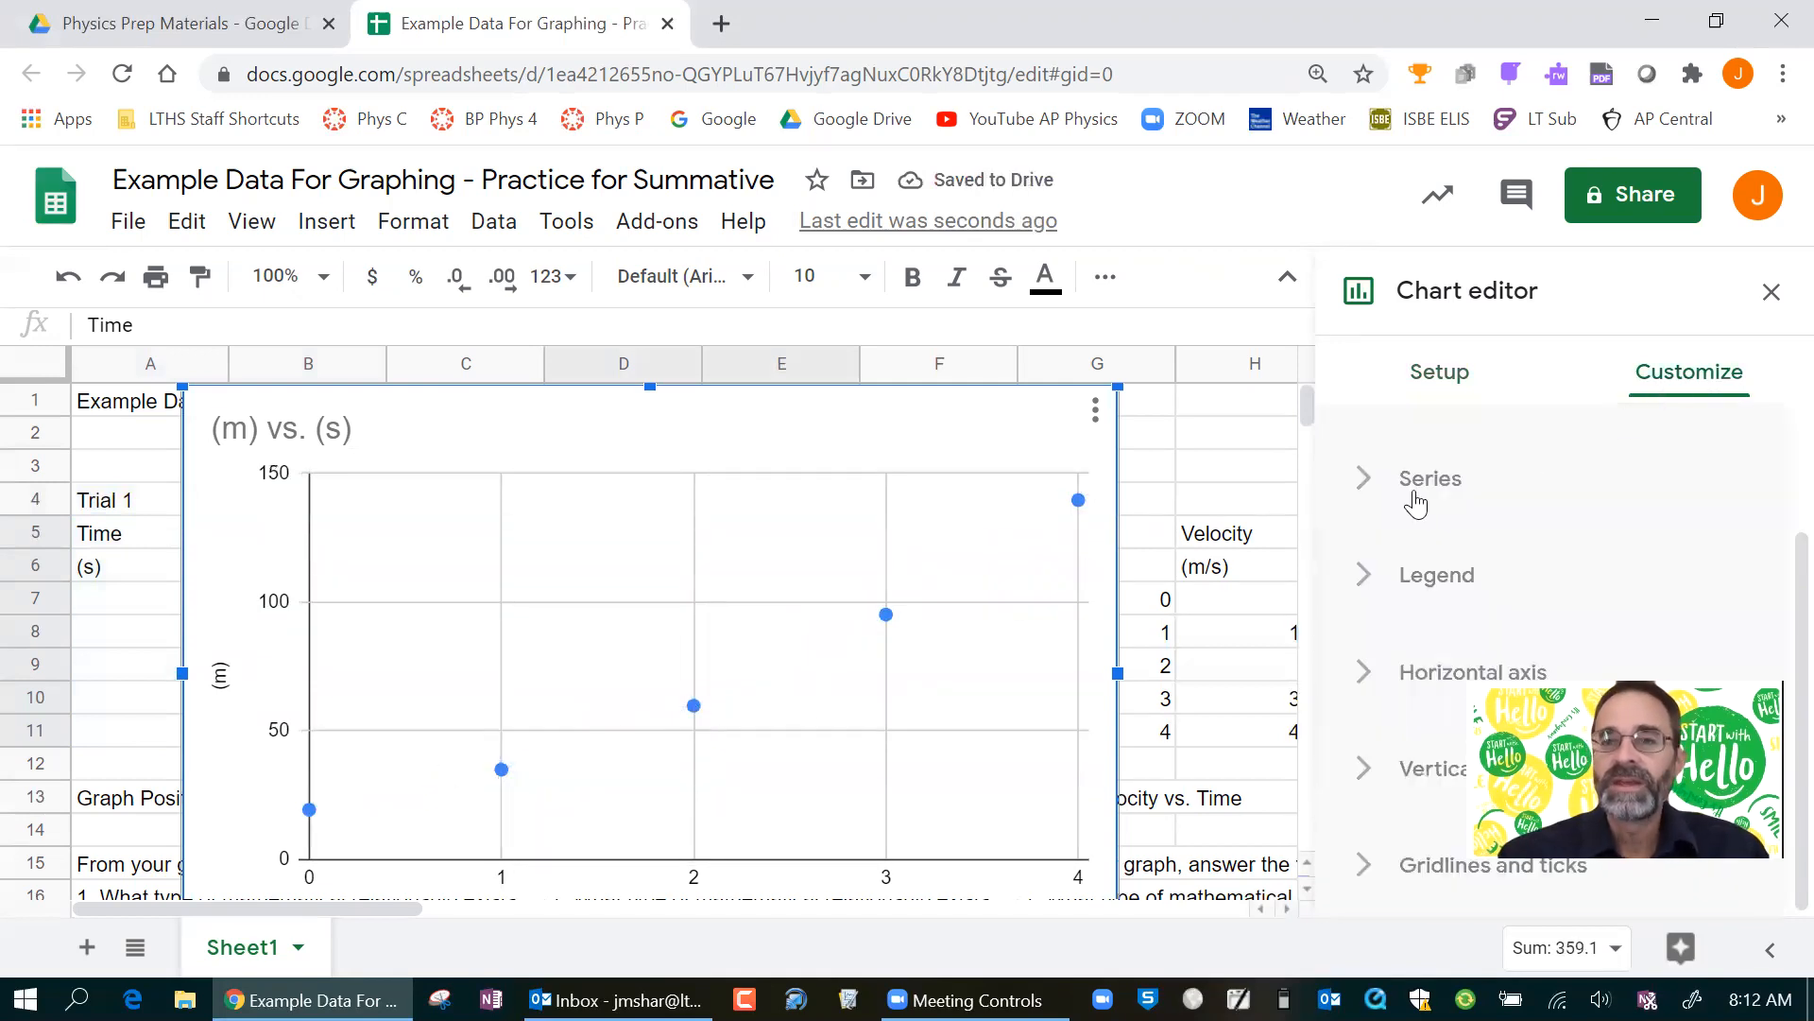
click(1368, 482)
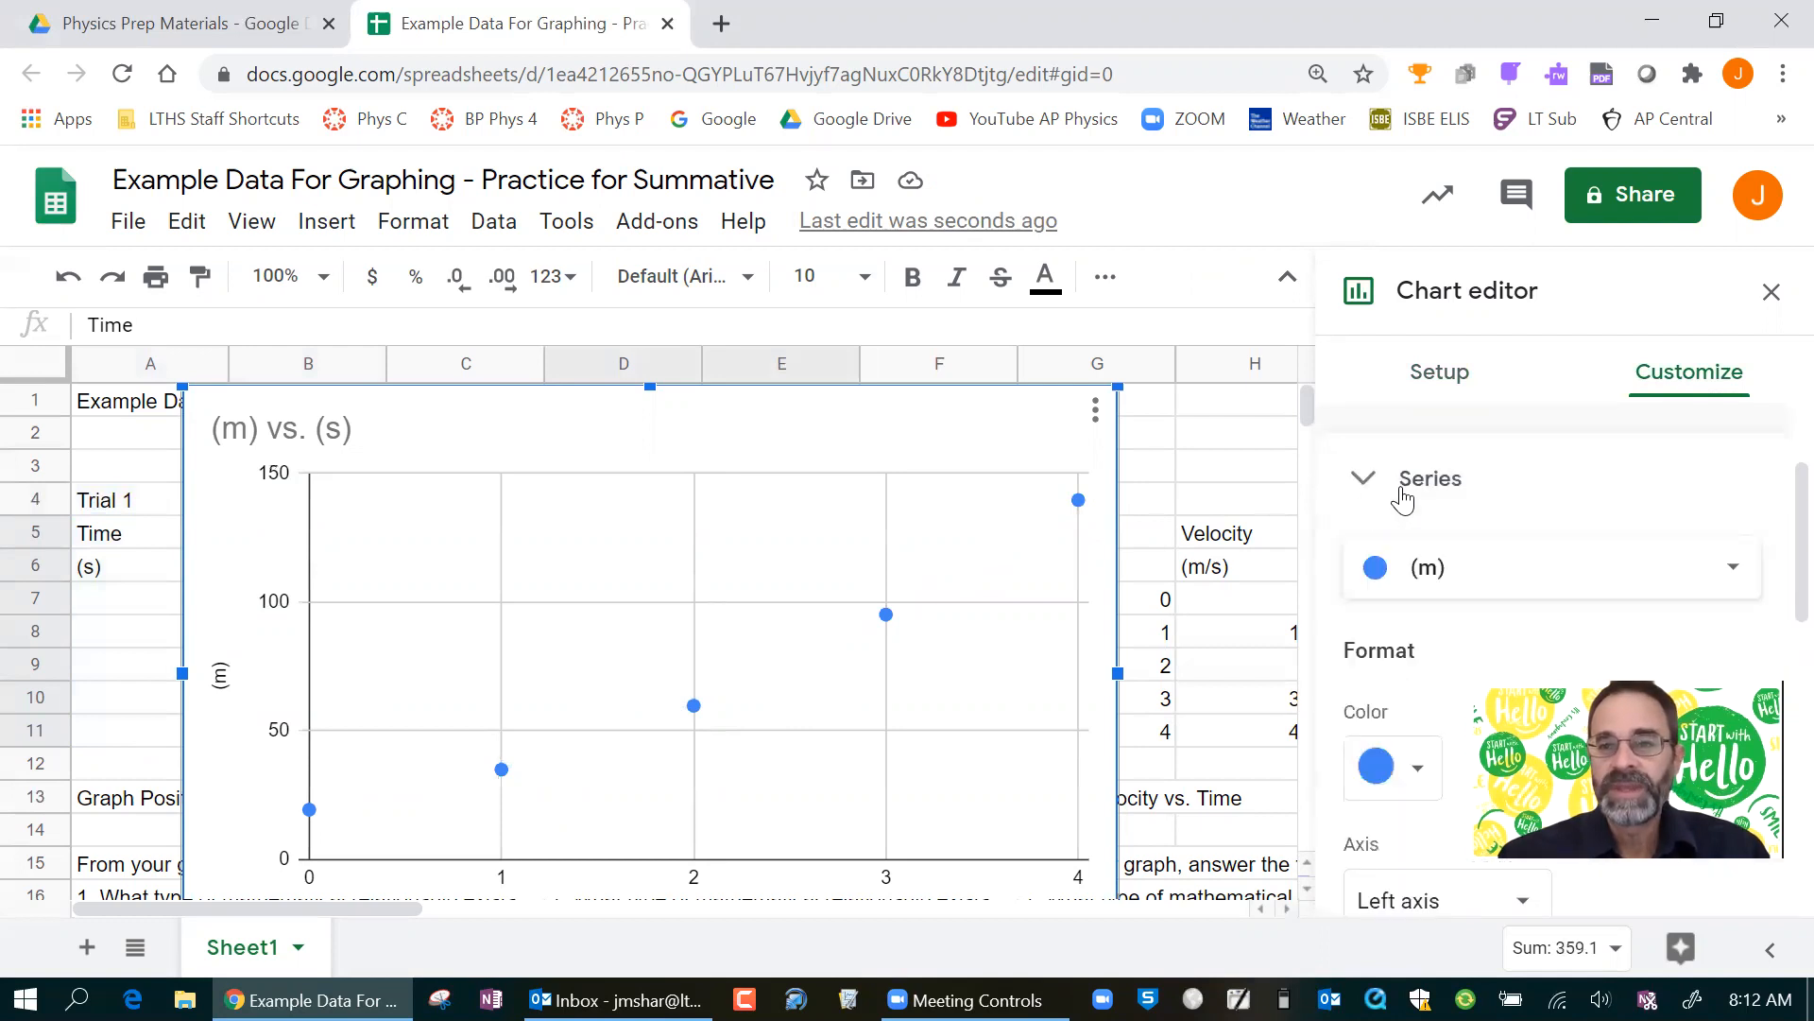
scroll(1402, 494, down, 3)
scroll(1402, 497, down, 3)
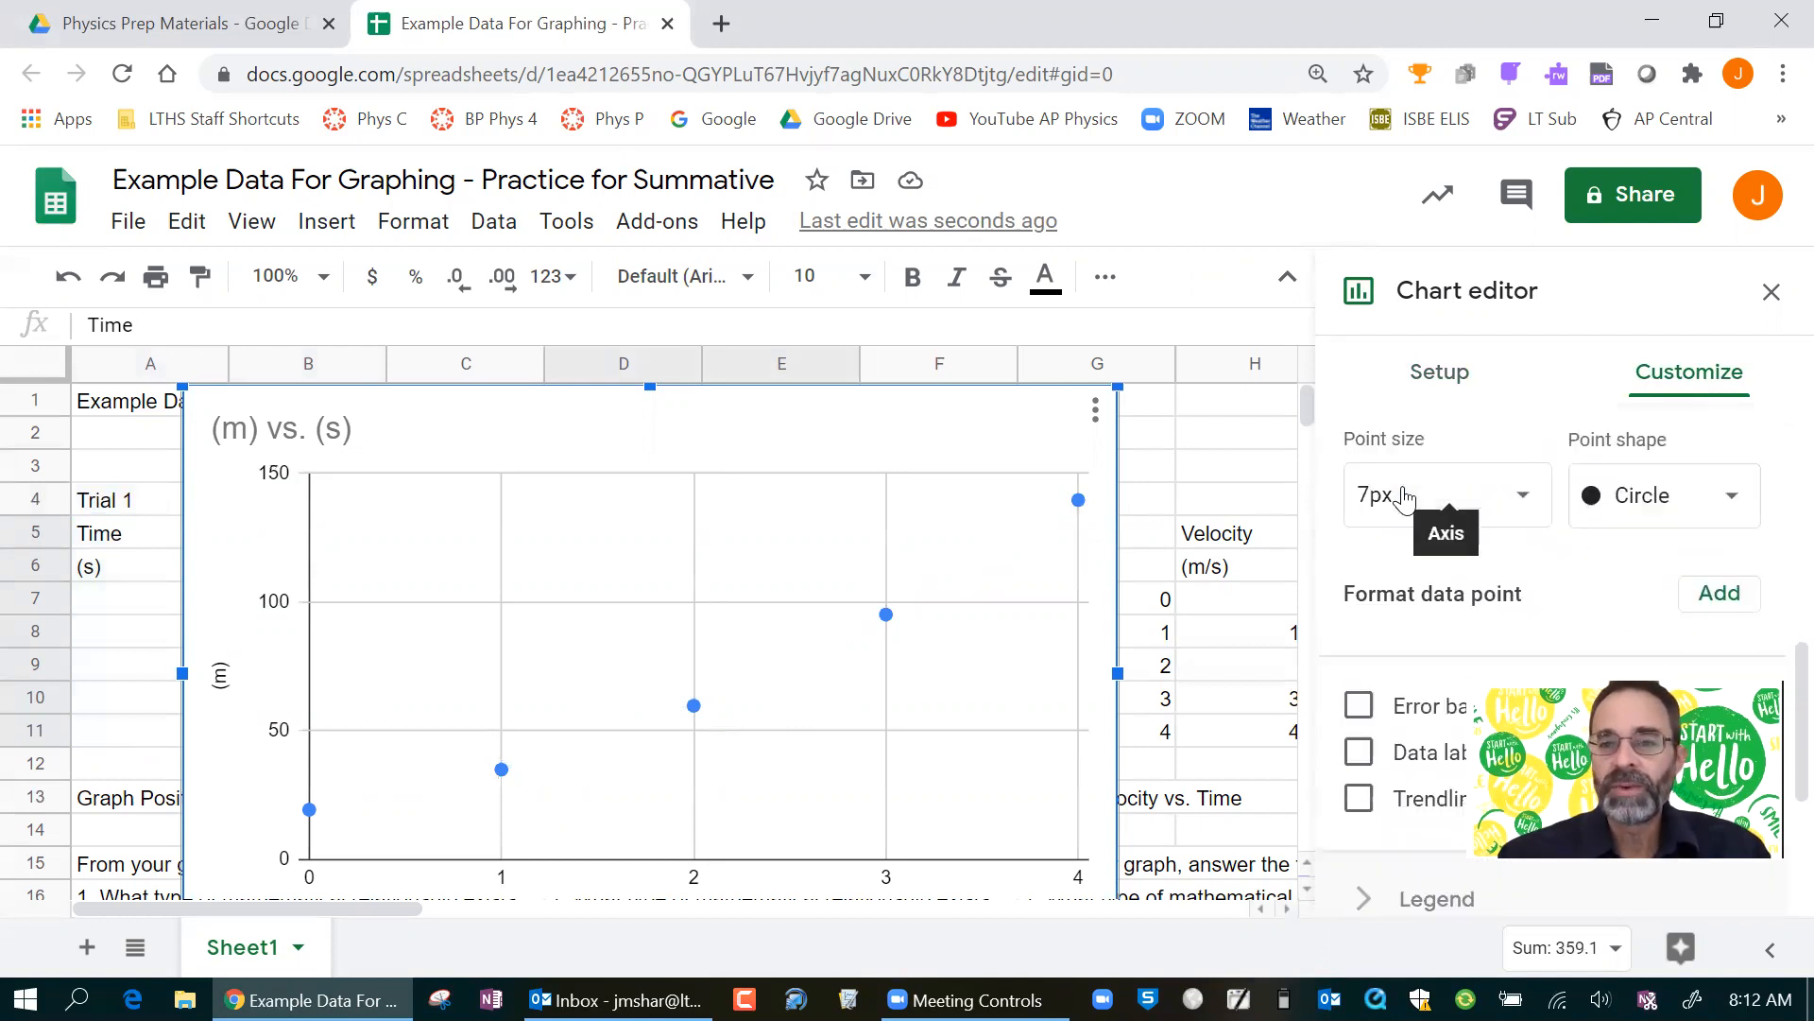
scroll(1404, 491, down, 3)
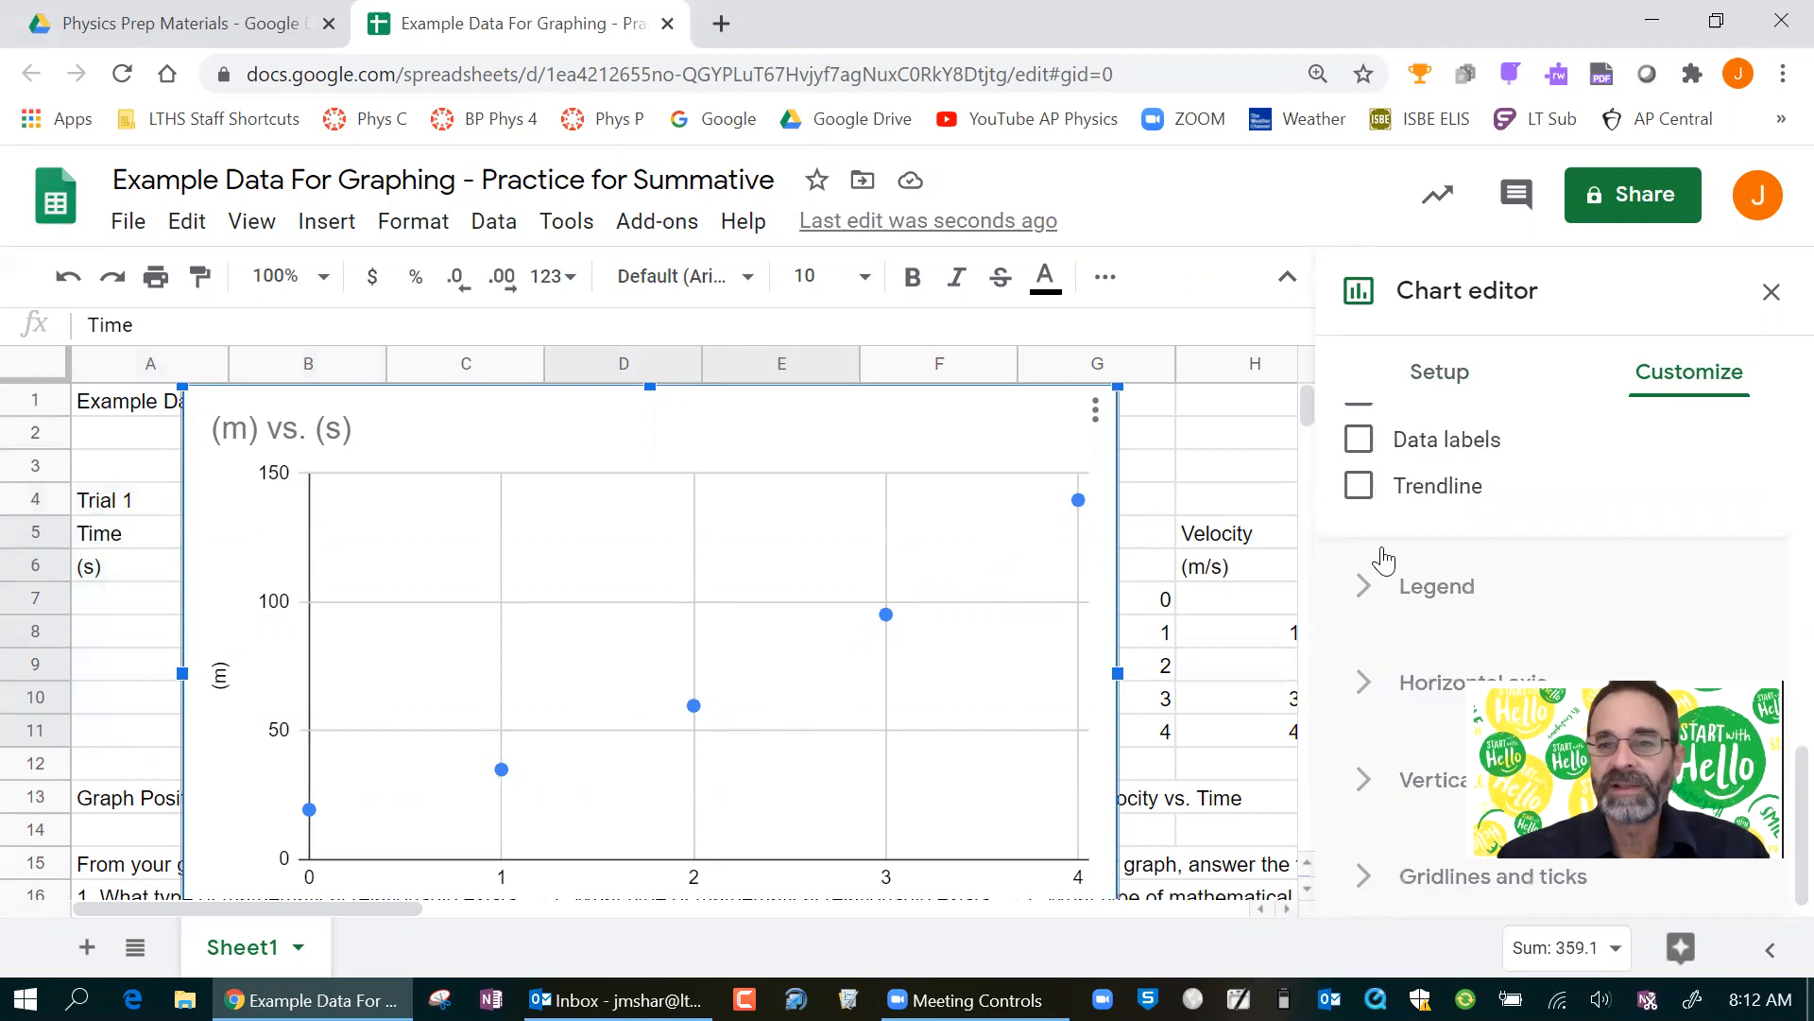
click(1366, 502)
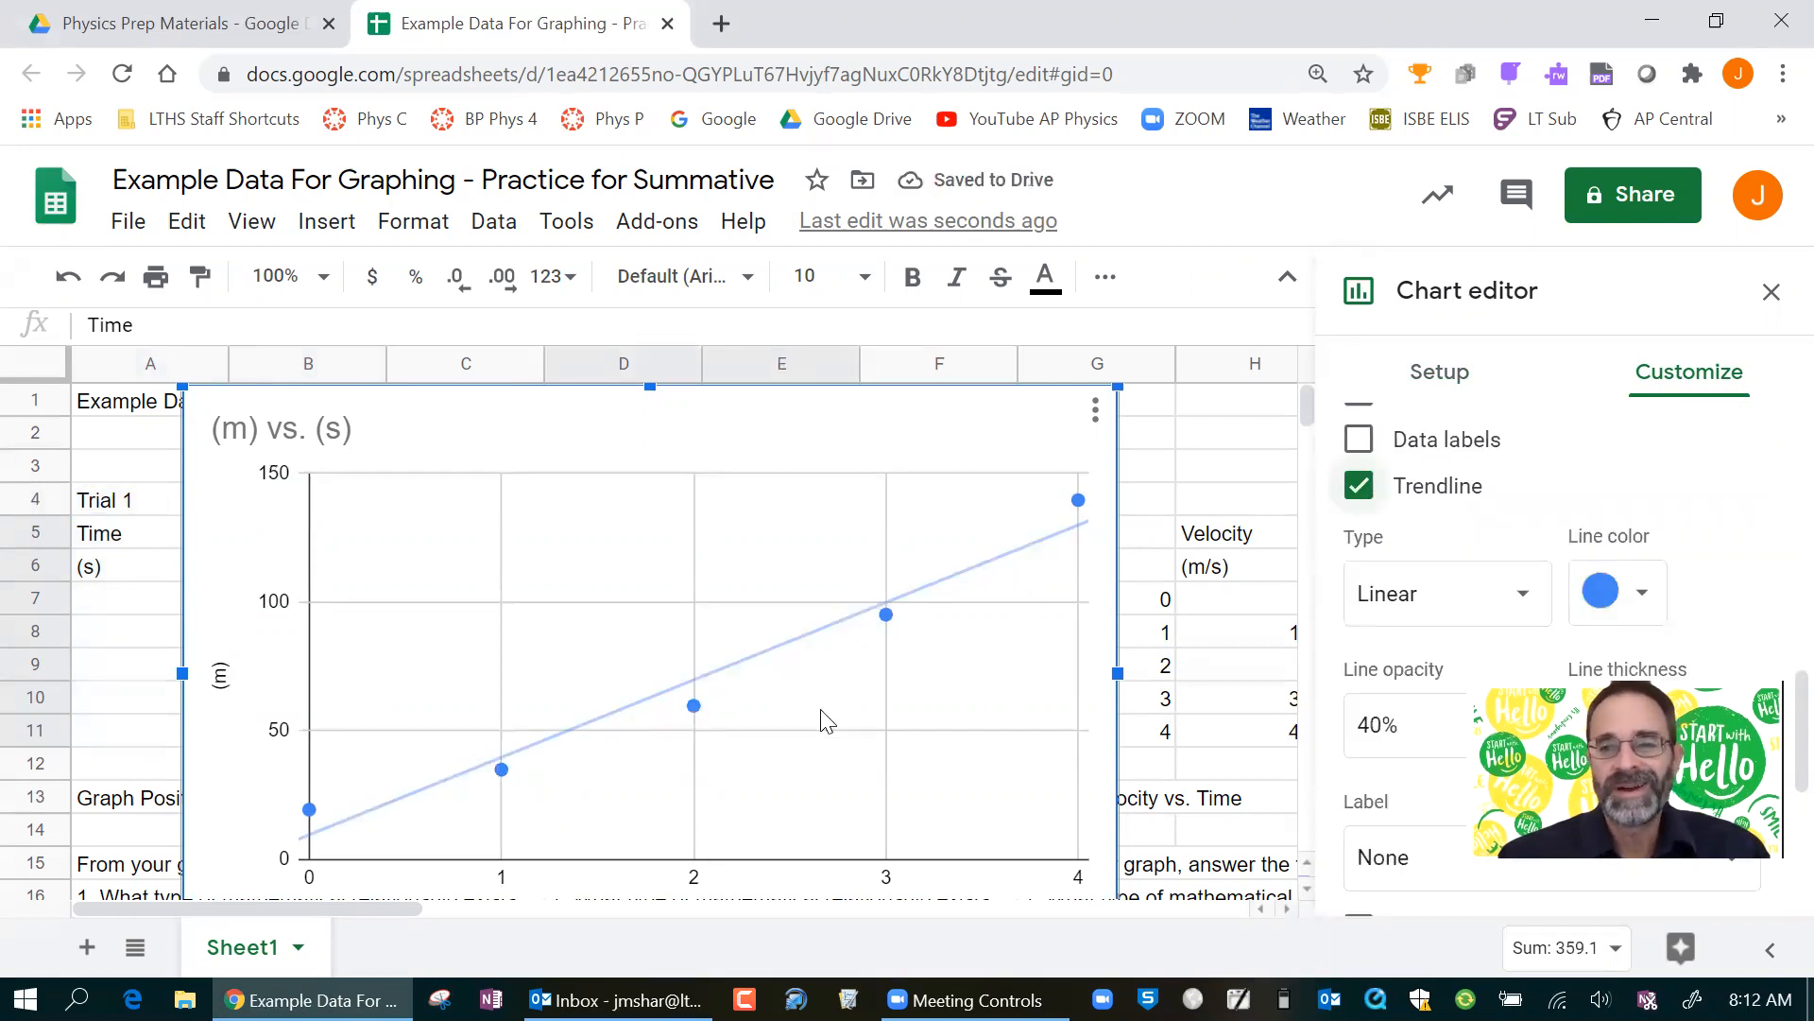
click(1425, 613)
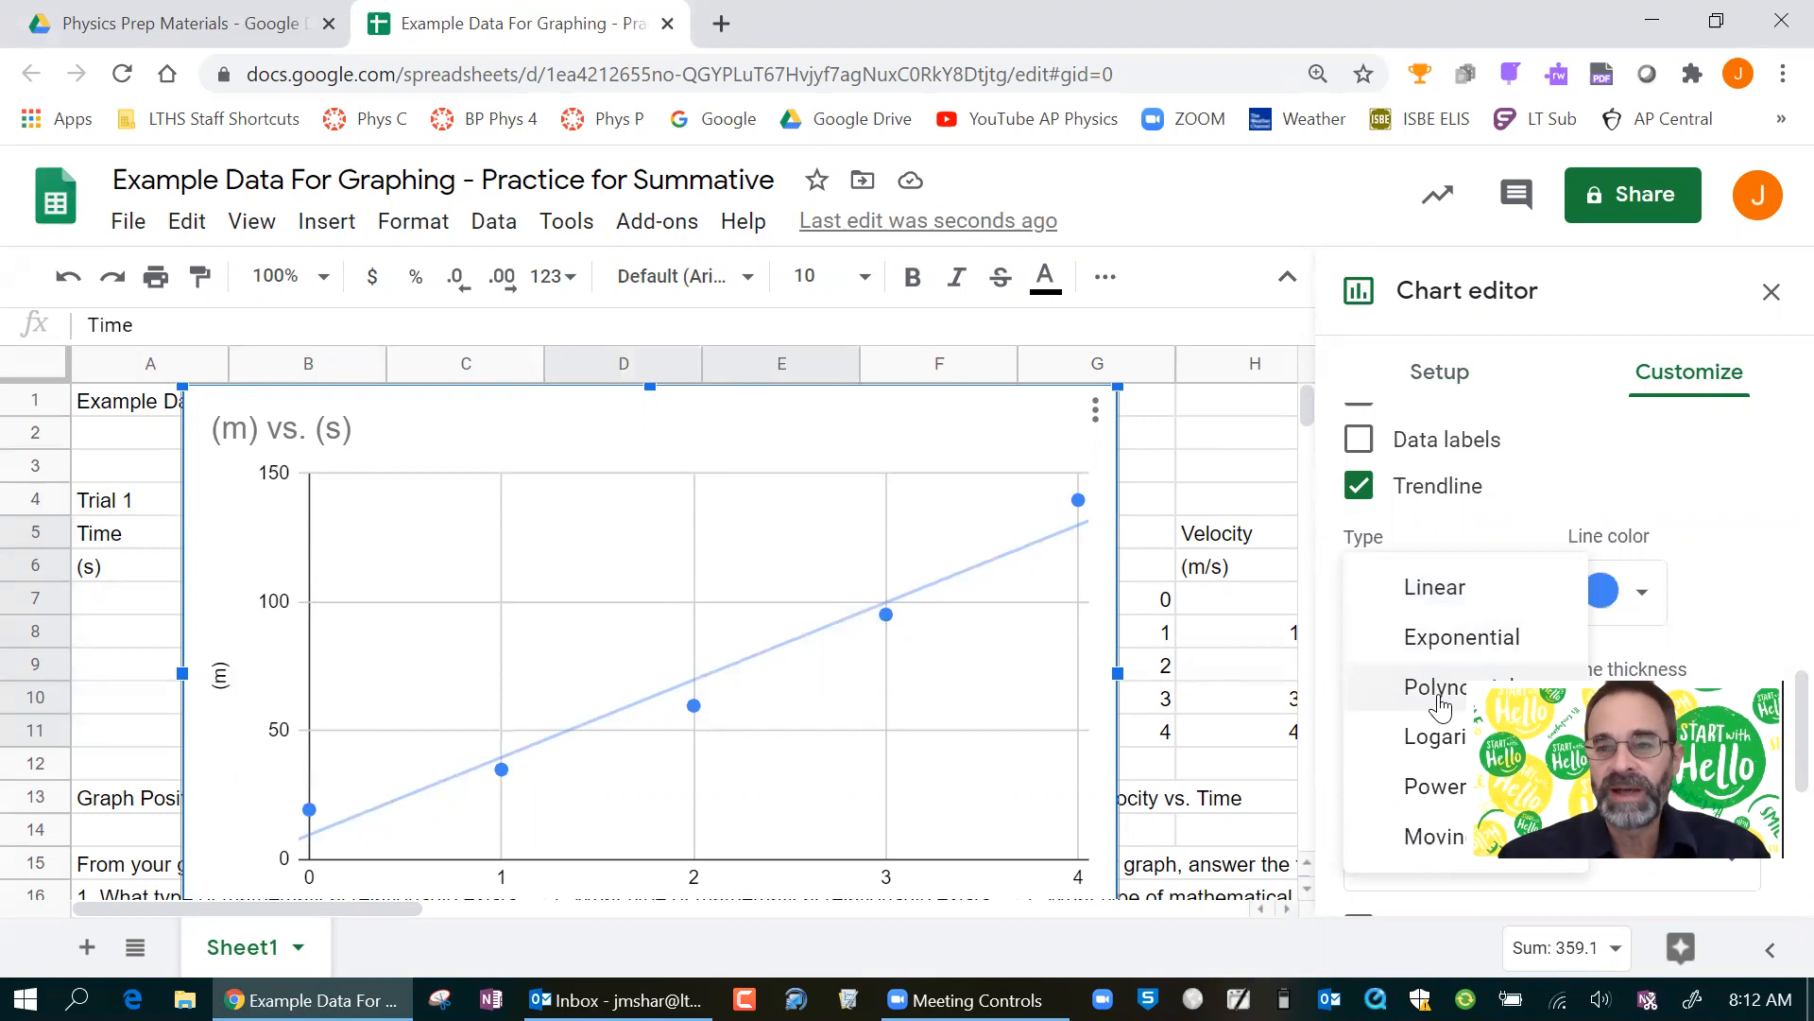
click(1437, 697)
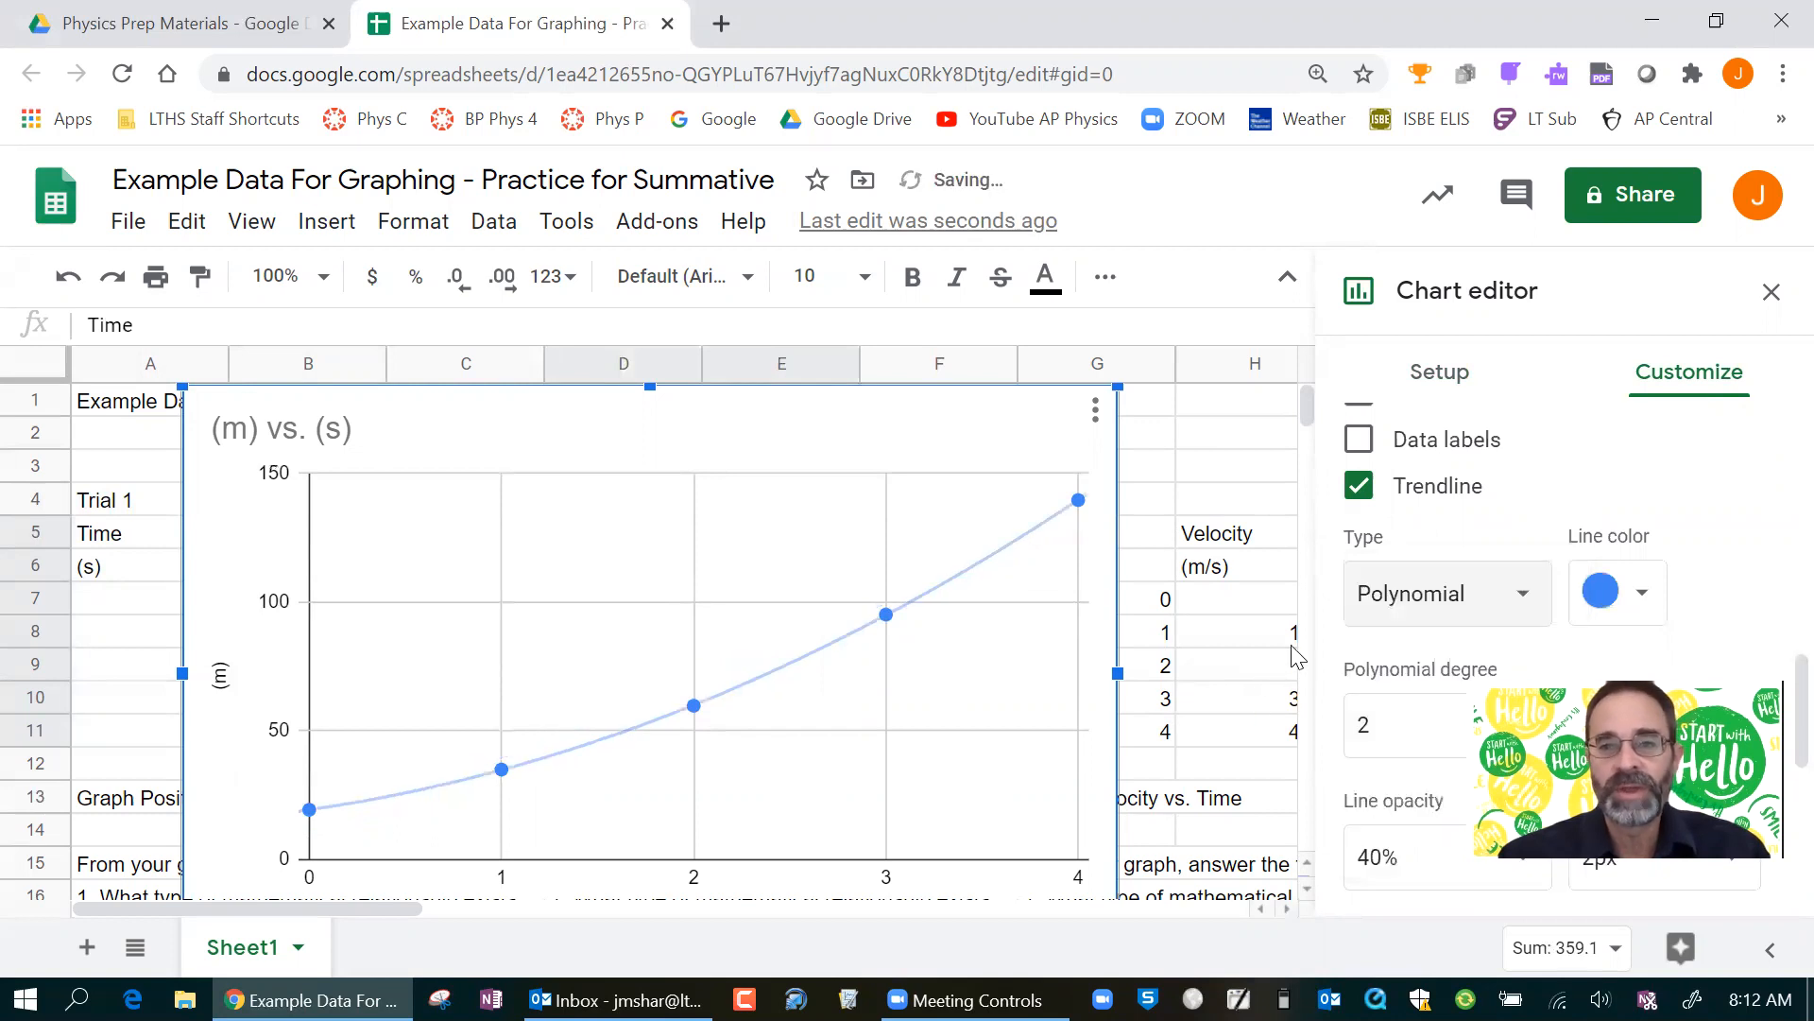
Label the Trial 2 chart's polynomial trendline with its equation using the Use Equation option.
scroll(1394, 536, down, 2)
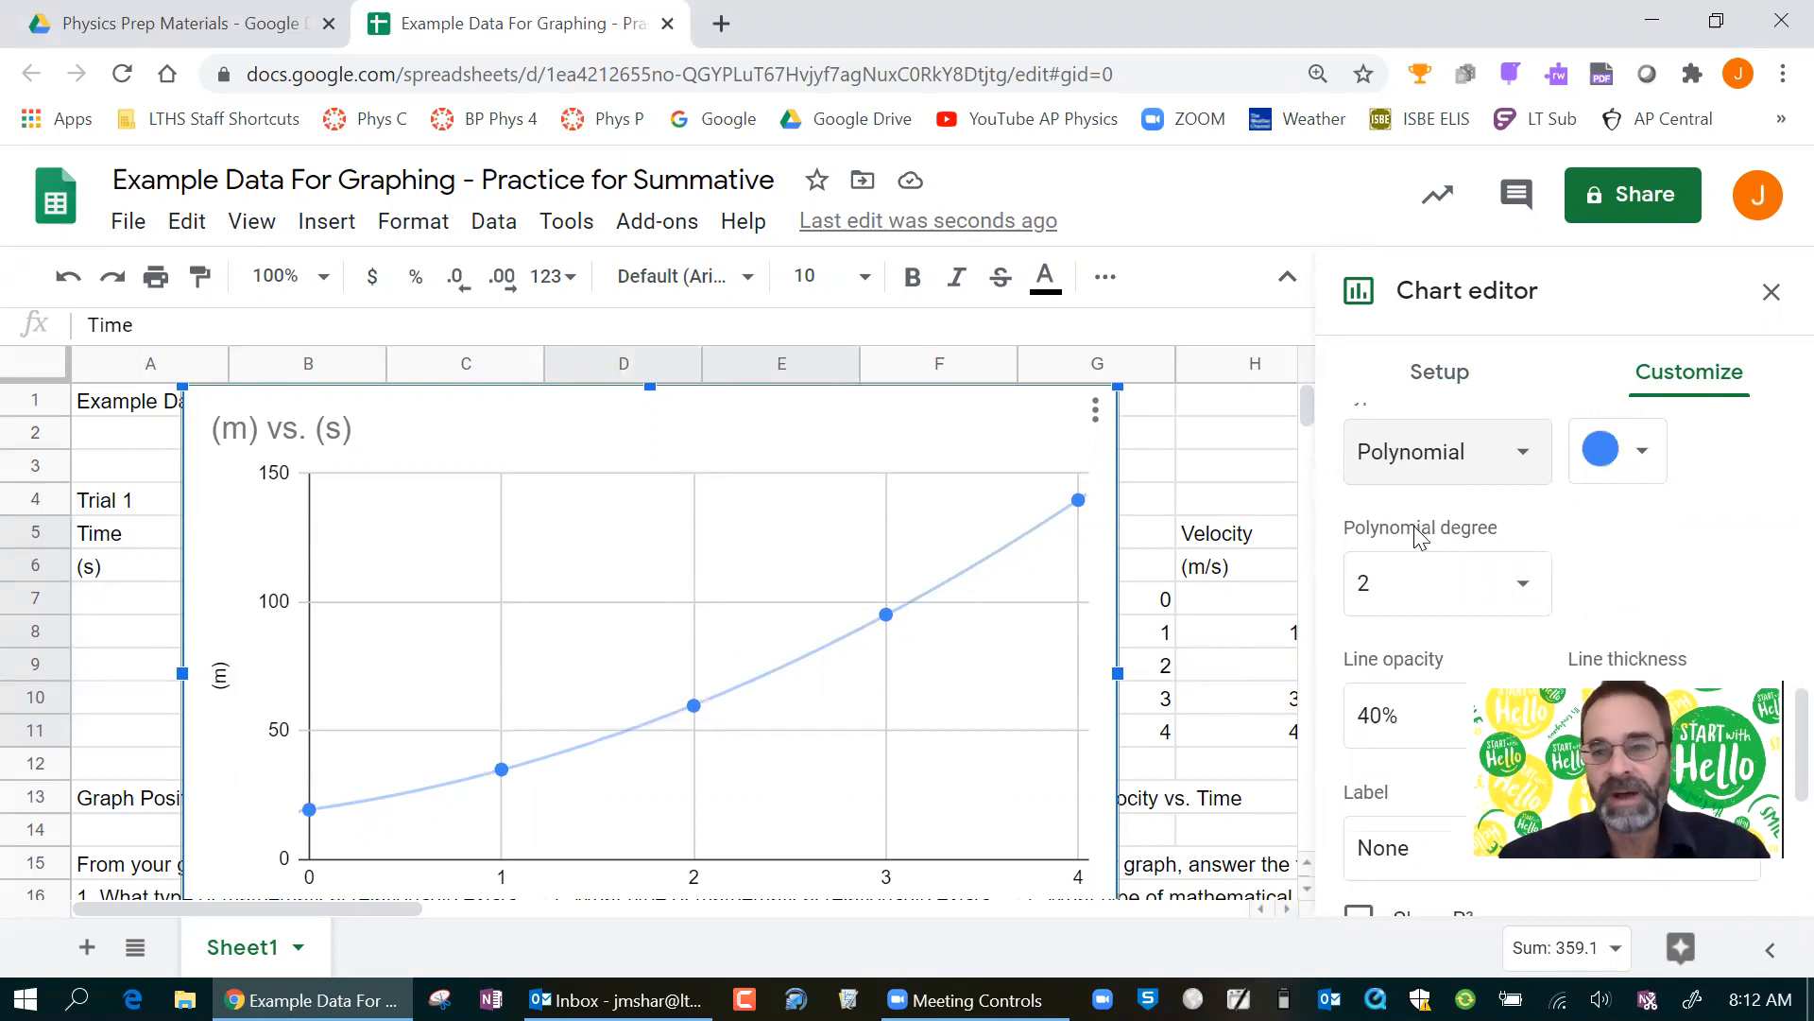
scroll(1420, 535, down, 2)
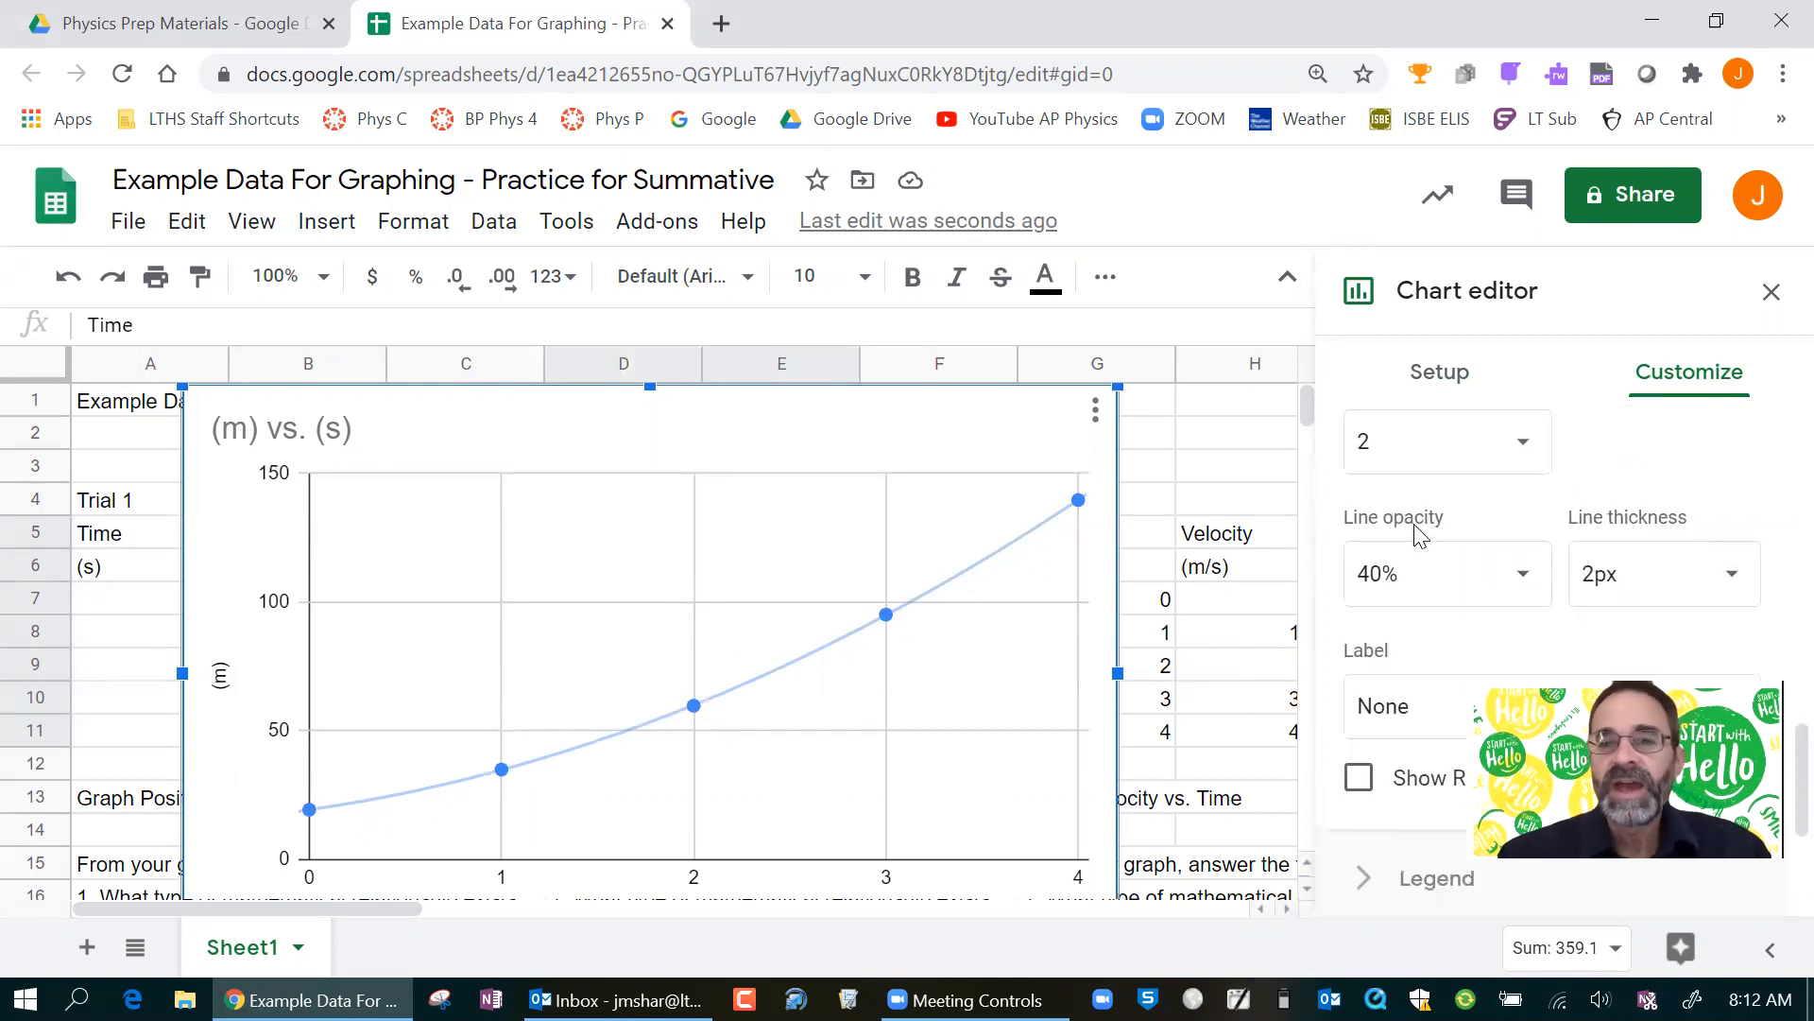
scroll(1420, 535, down, 2)
click(1417, 559)
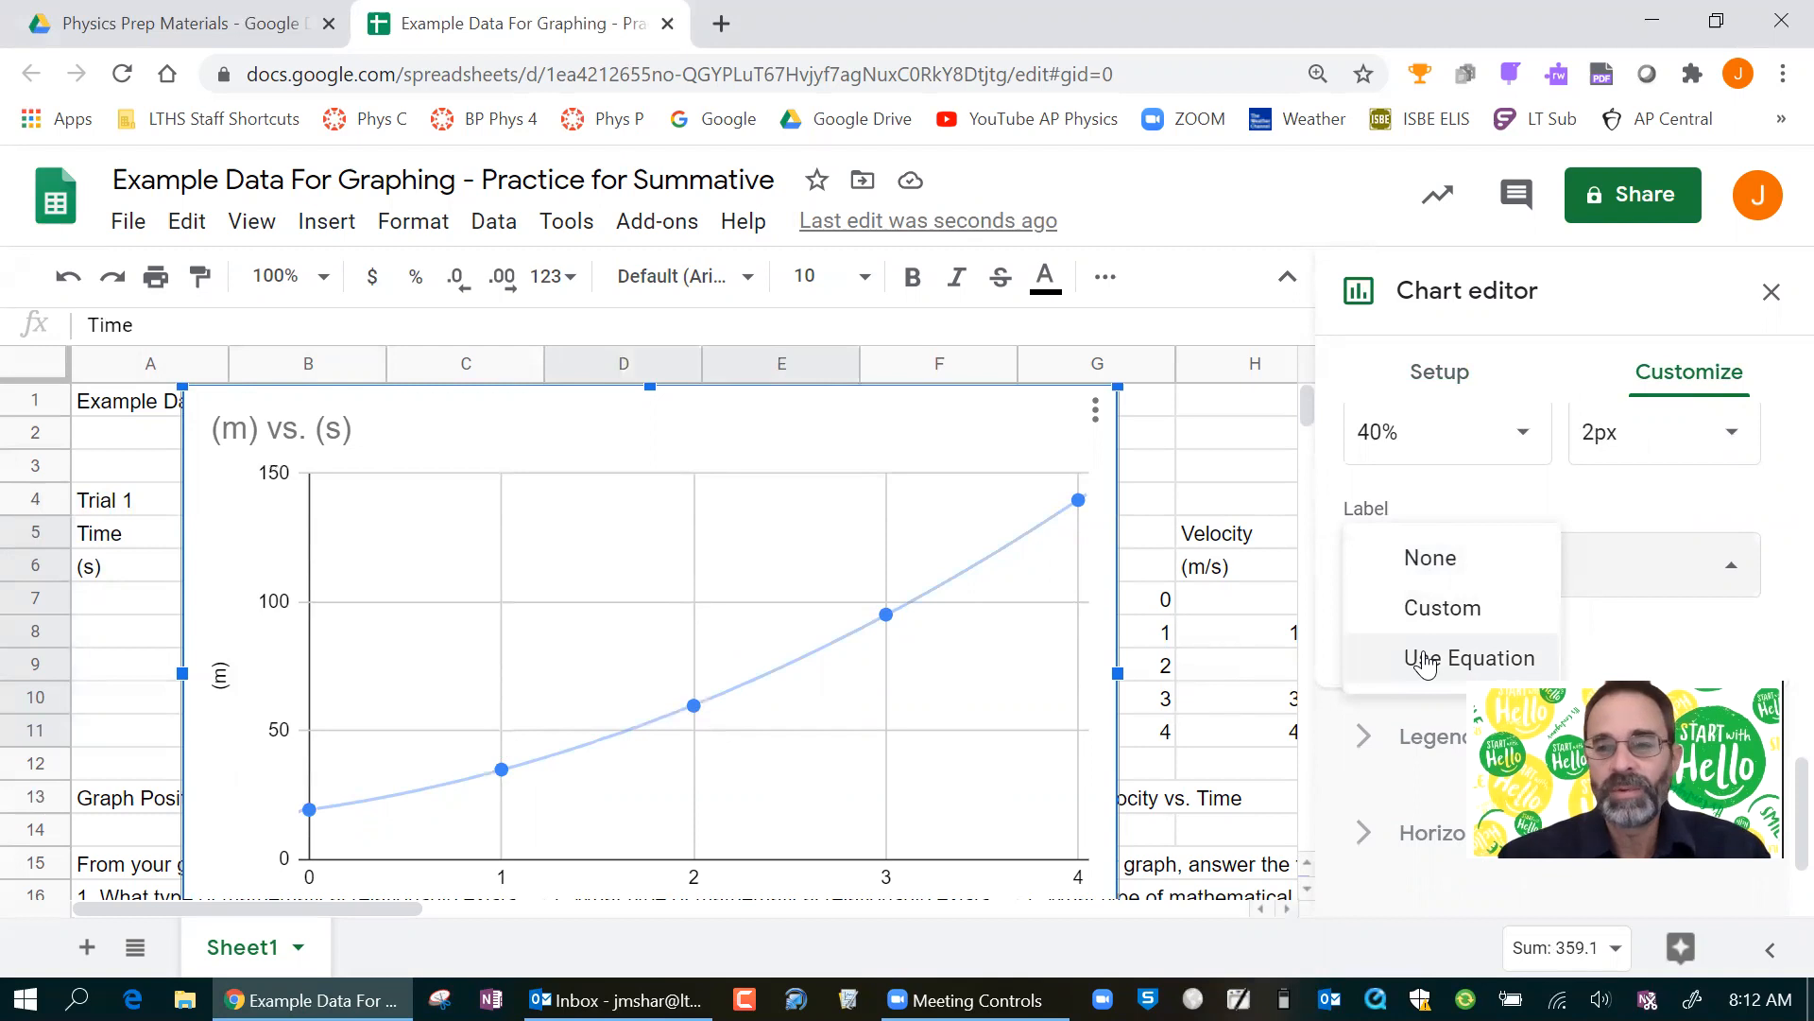
click(1424, 661)
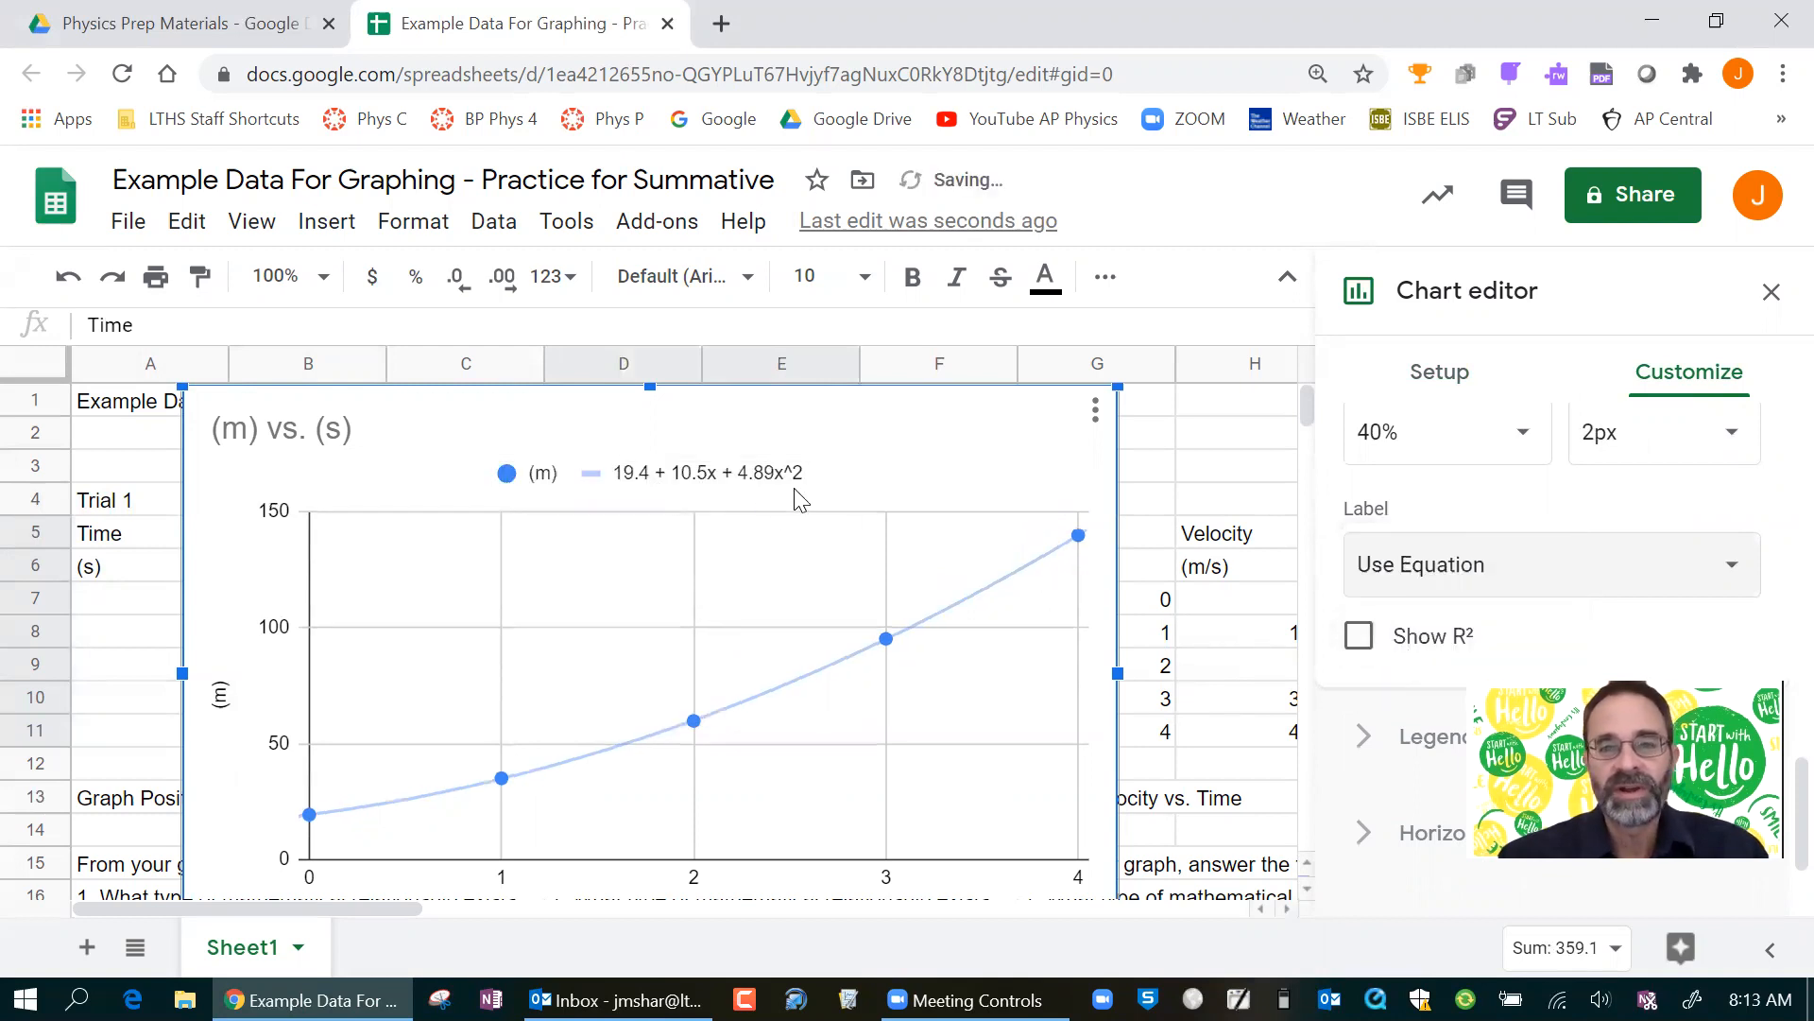